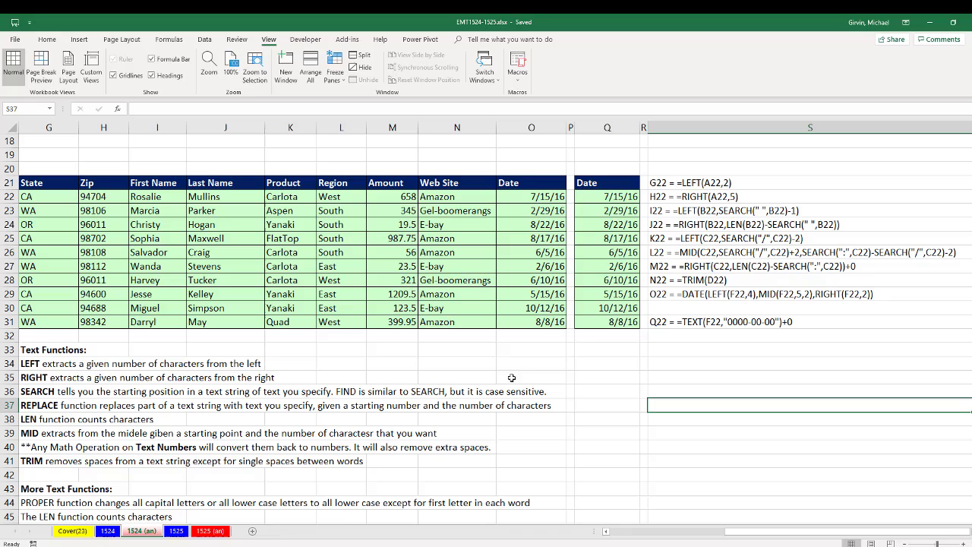
Step: Inspect the formulas in G22, H22 and K22 without changing them
{"action": "double_click", "coordinate": [52, 197]}
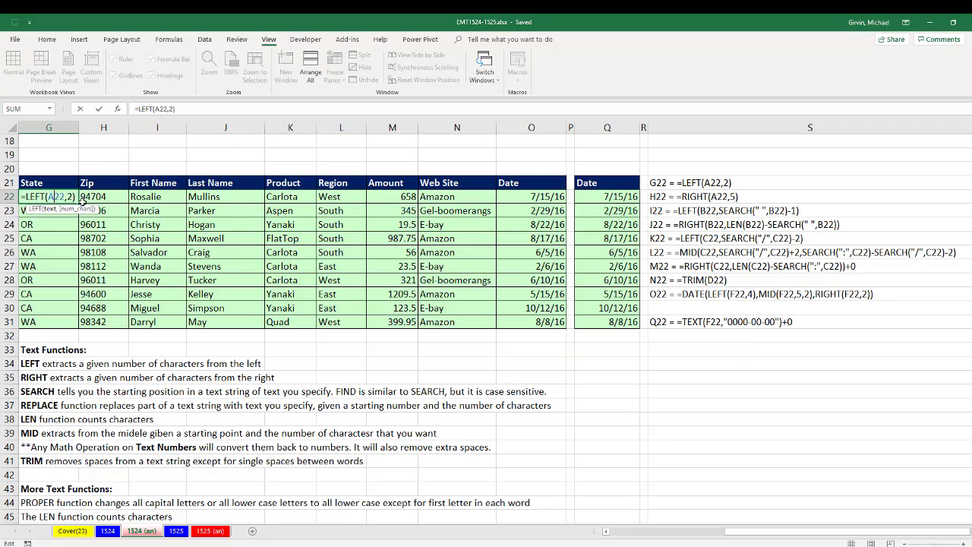
{"action": "key", "text": "Escape"}
{"action": "double_click", "coordinate": [103, 197]}
{"action": "key", "text": "Escape"}
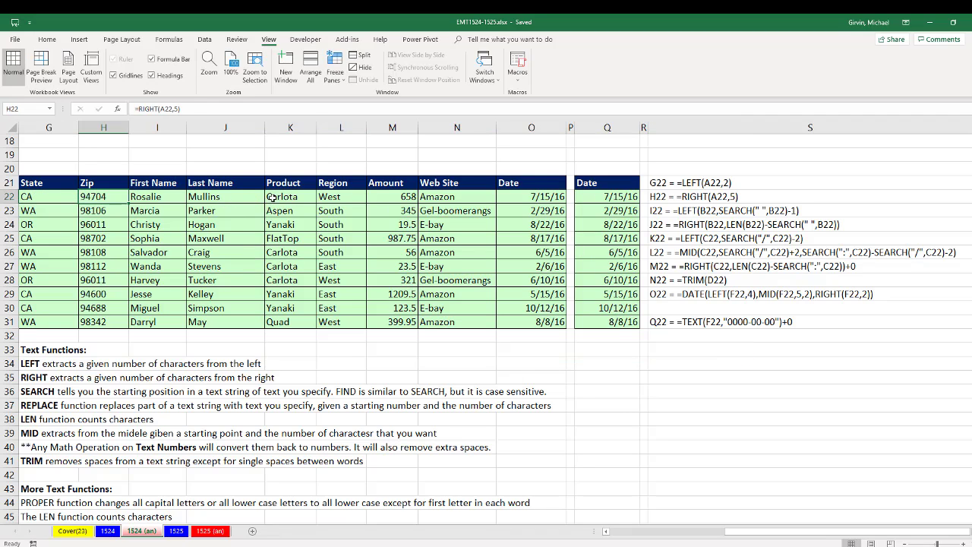
{"action": "double_click", "coordinate": [289, 197]}
{"action": "key", "text": "Escape"}
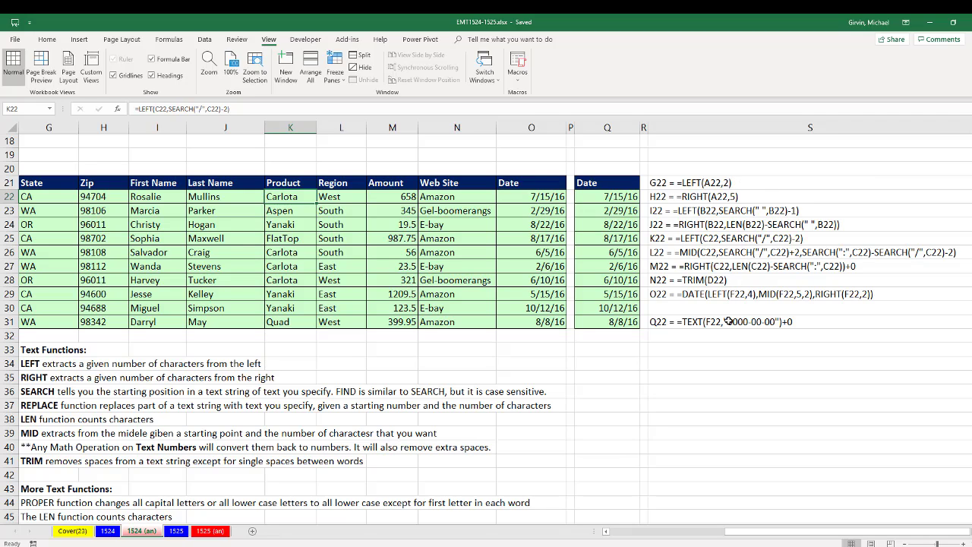
{"action": "left_click", "coordinate": [108, 531]}
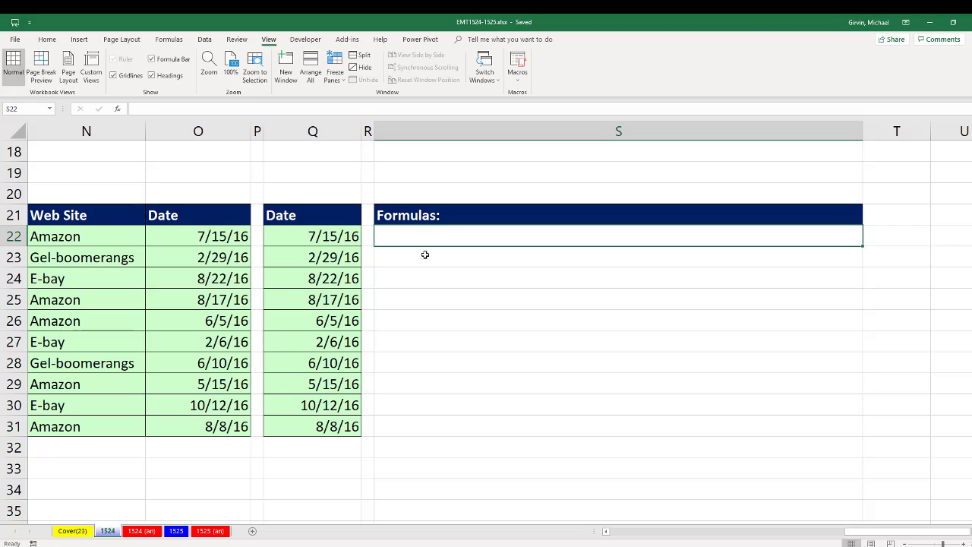
{"action": "left_click_drag", "start_coordinate": [851, 532], "coordinate": [722, 527]}
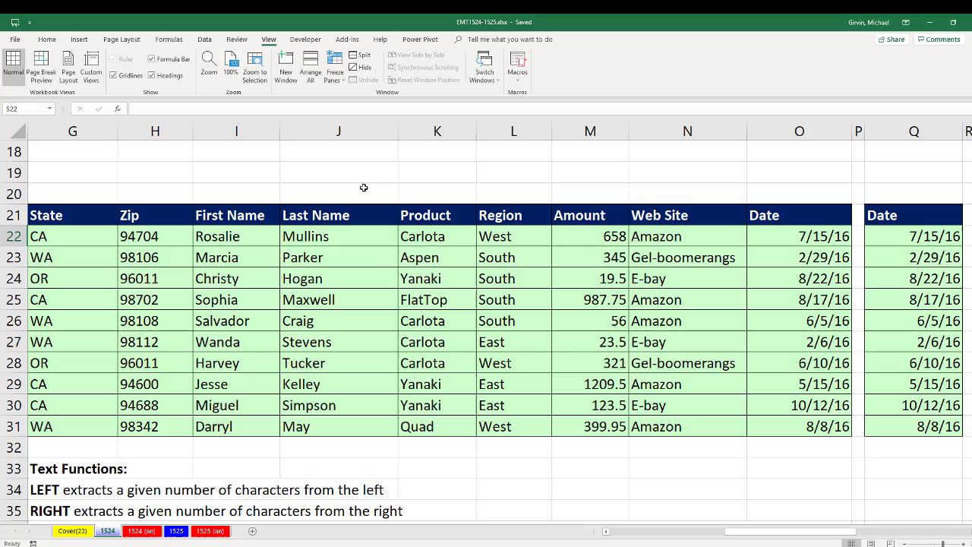
{"action": "left_click", "coordinate": [499, 236]}
{"action": "type", "text": "=MID(C22,SEARCH(\"/\",C22)+2,SEARCH(\":\",C22)-SEARCH(\"/\",C22)-2)"}
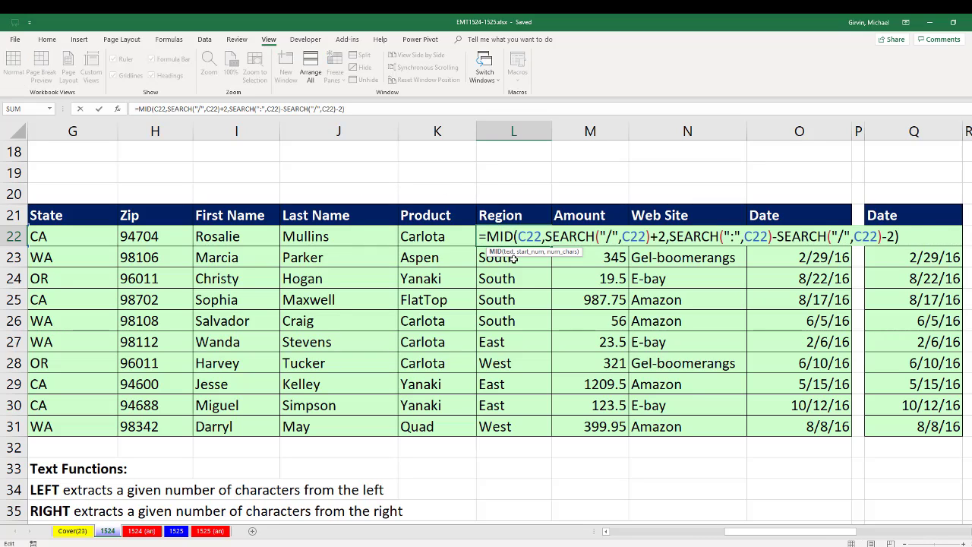
{"action": "key", "text": "ctrl+Return"}
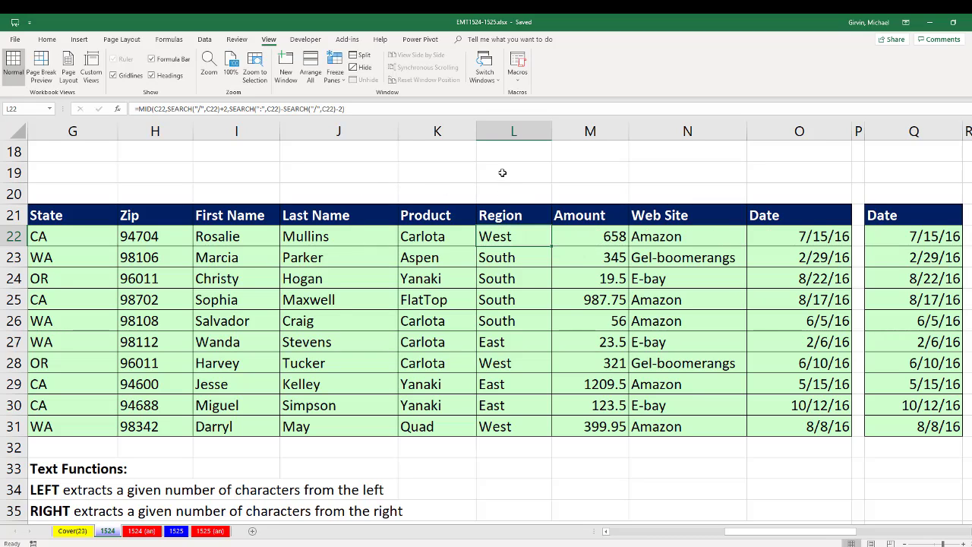
{"action": "left_click", "coordinate": [502, 173]}
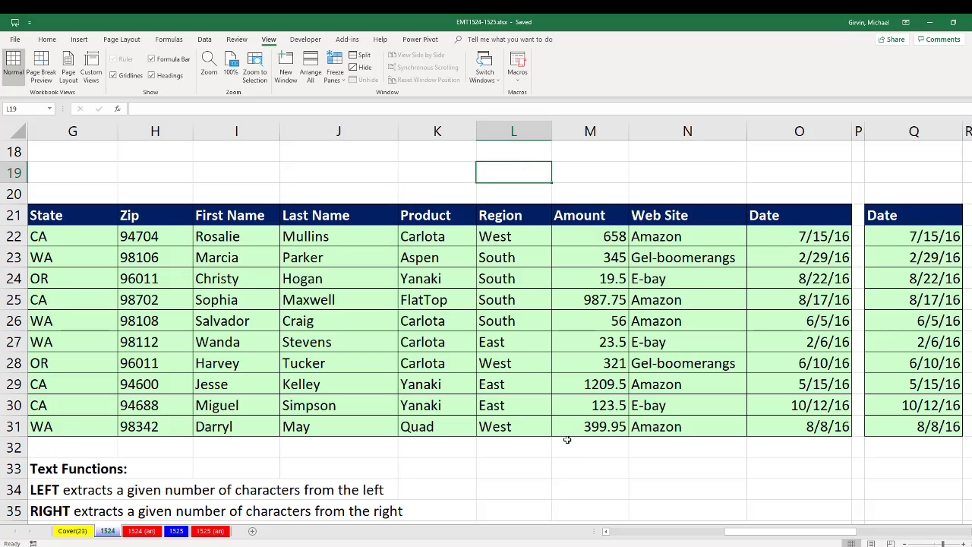
Step: Enter =FORMULATEXT(L22) in L19, then reopen the J19 formula above the table
{"action": "type", "text": "=form"}
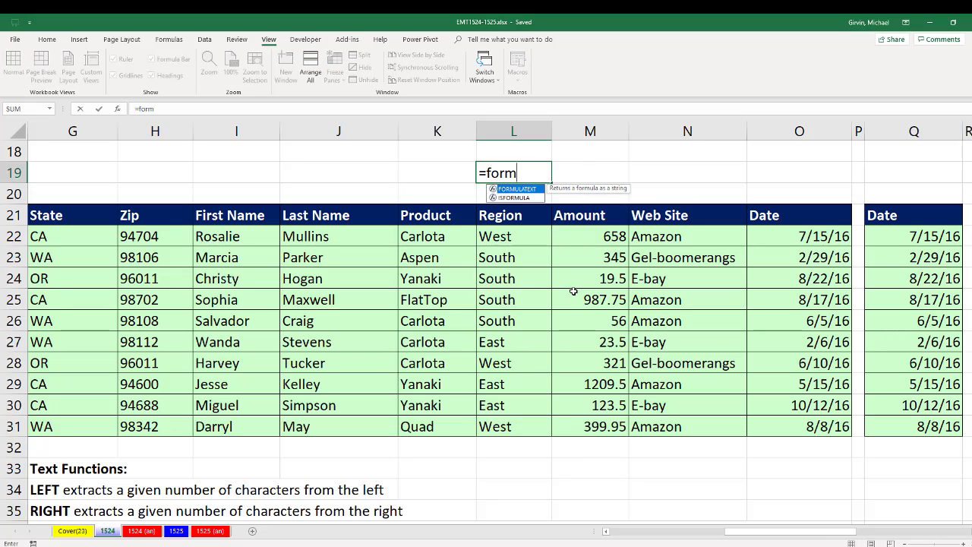
{"action": "key", "text": "Tab"}
{"action": "left_click", "coordinate": [503, 237]}
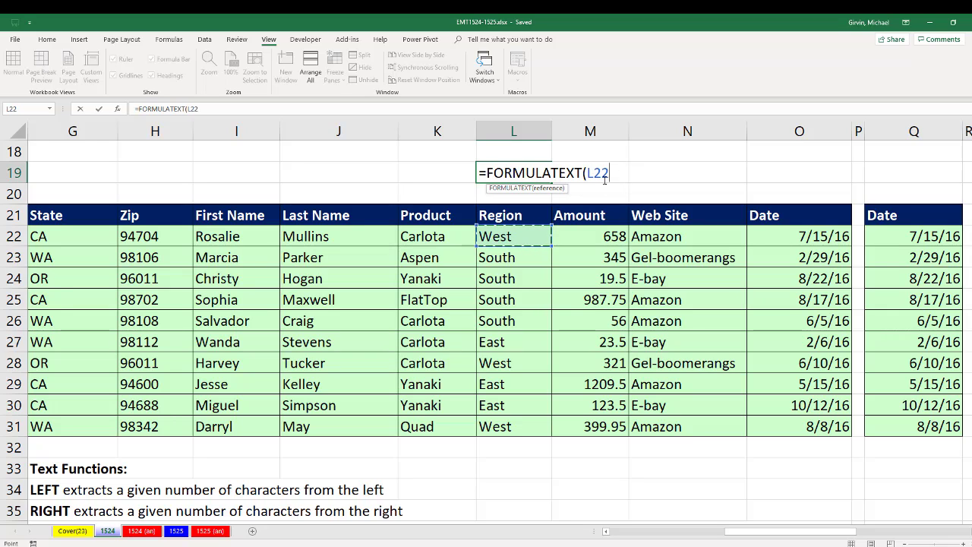
{"action": "key", "text": "ctrl+Return"}
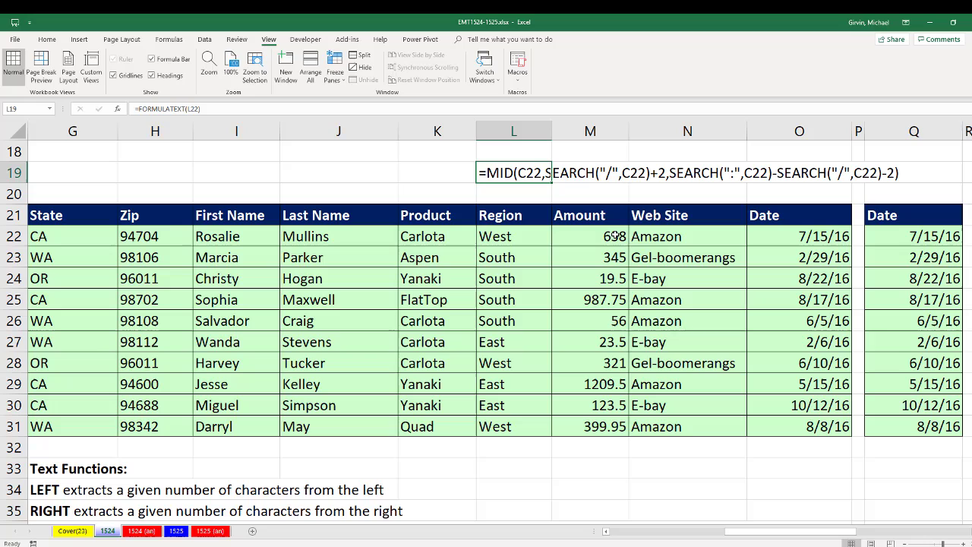
{"action": "double_click", "coordinate": [488, 173]}
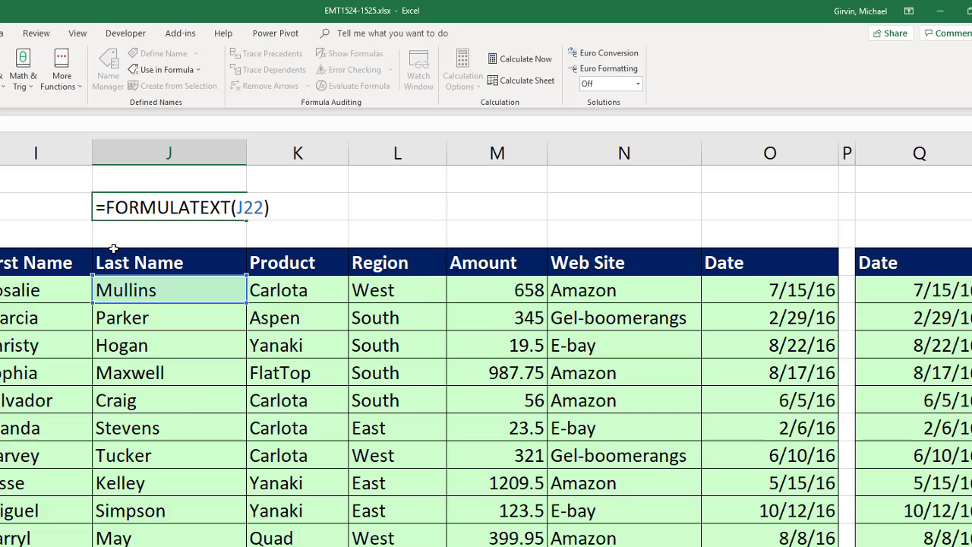
Step: Type ADDRESS(ROW(J22),COLUMN(J22),4) at the start of the J19 formula
{"action": "type", "text": "add"}
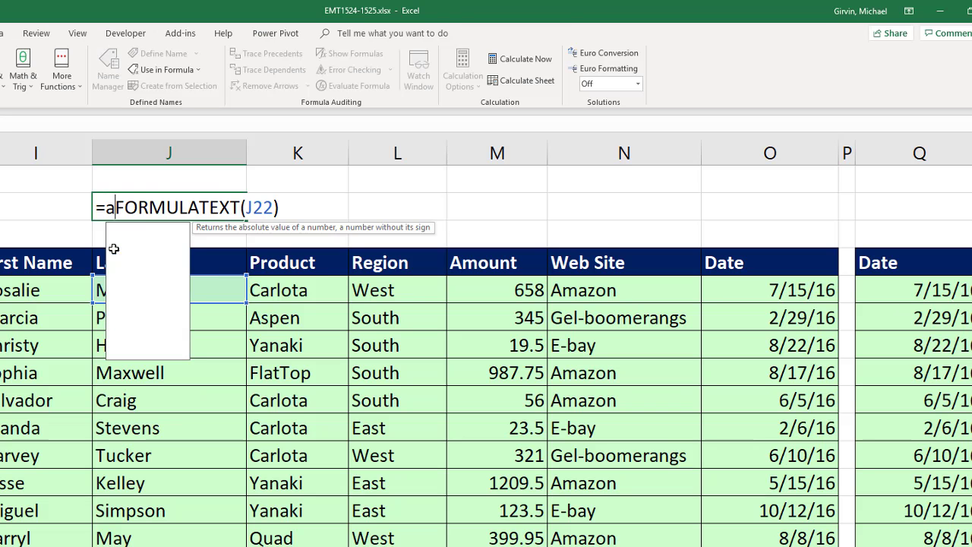
{"action": "key", "text": "Tab"}
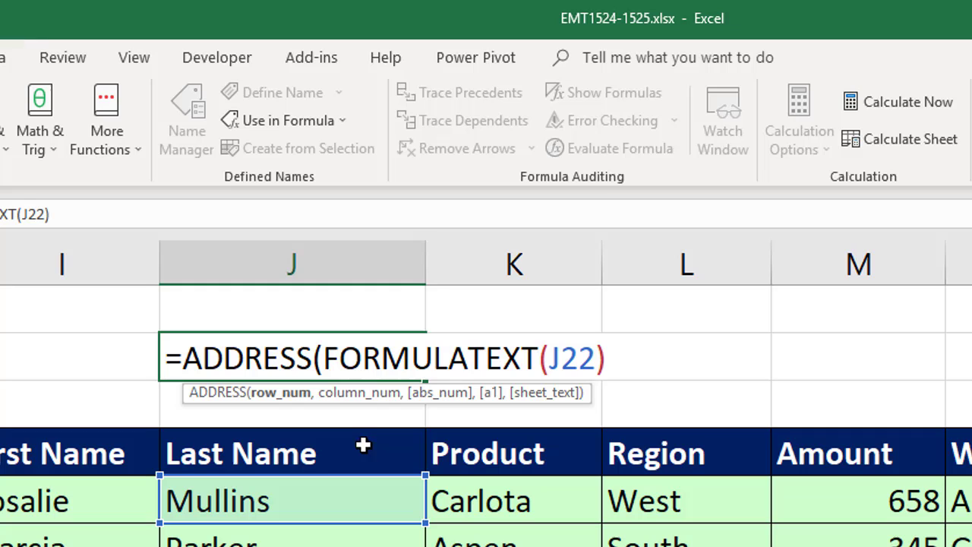
{"action": "type", "text": "row"}
{"action": "key", "text": "Tab"}
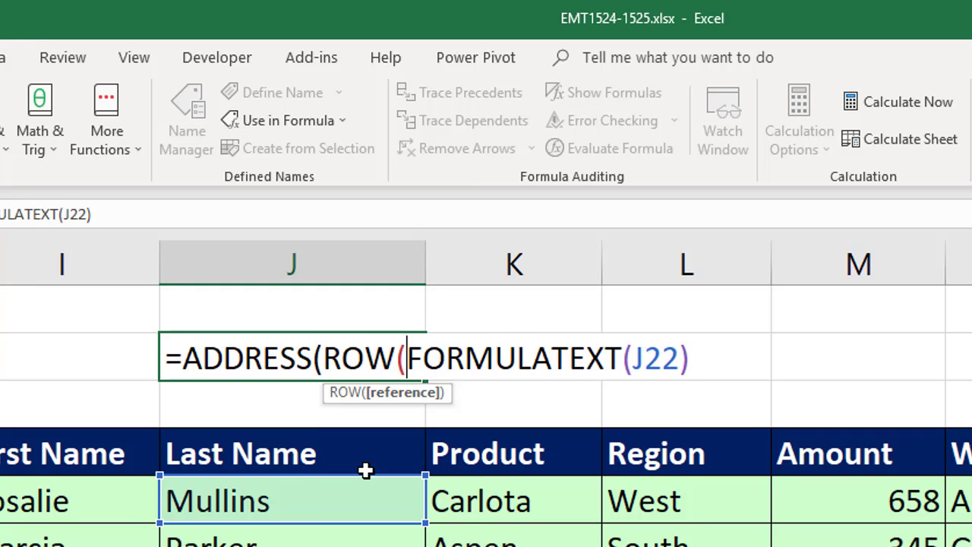
{"action": "left_click", "coordinate": [262, 496]}
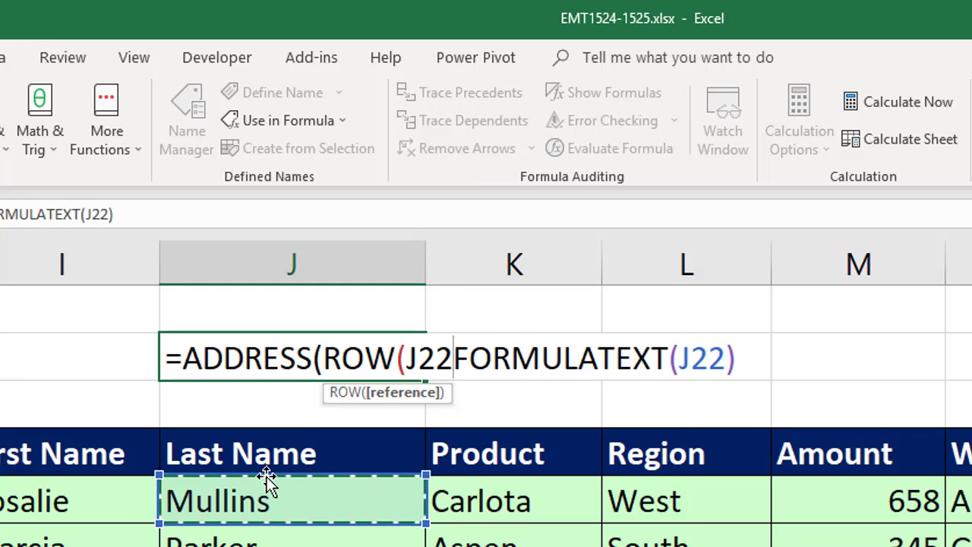
{"action": "type", "text": "),"}
{"action": "type", "text": "colum"}
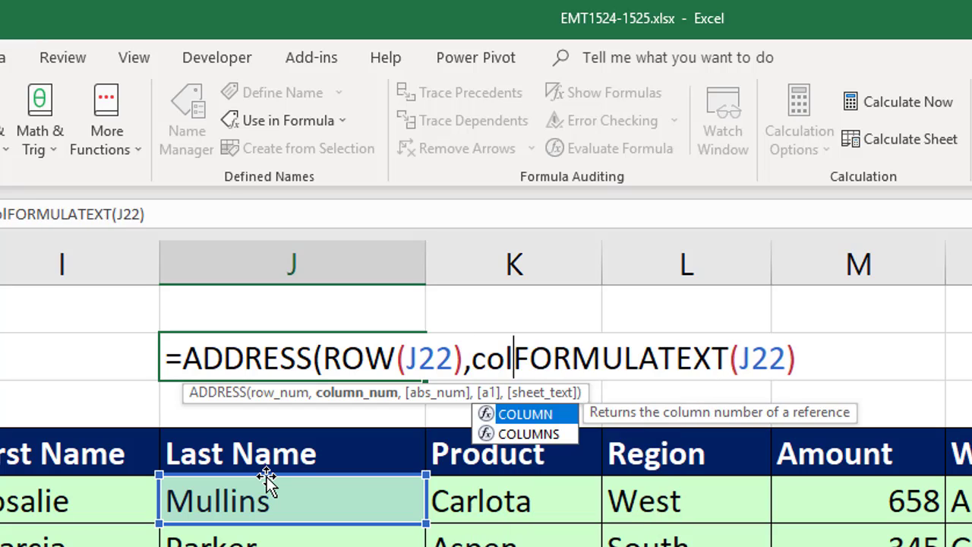
{"action": "key", "text": "Tab"}
{"action": "left_click", "coordinate": [275, 491]}
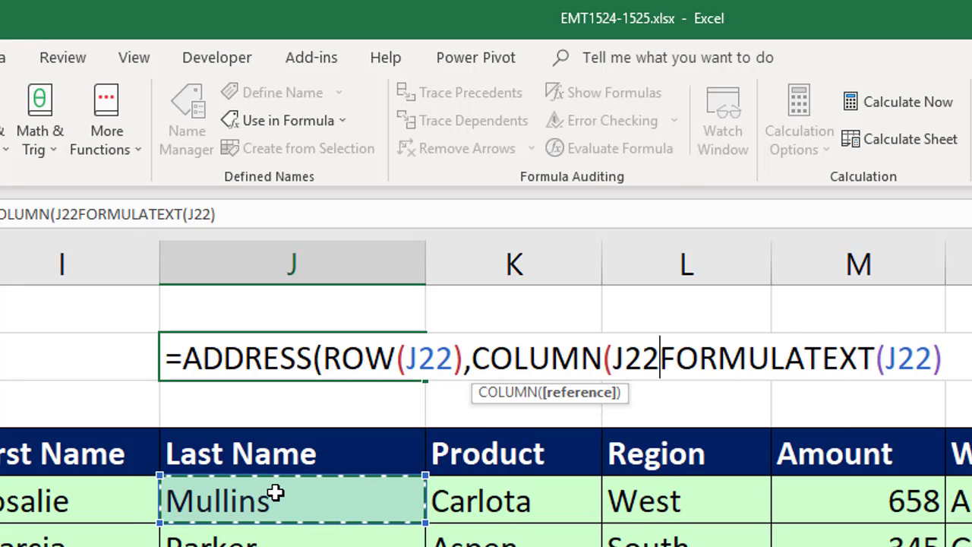
{"action": "type", "text": "),"}
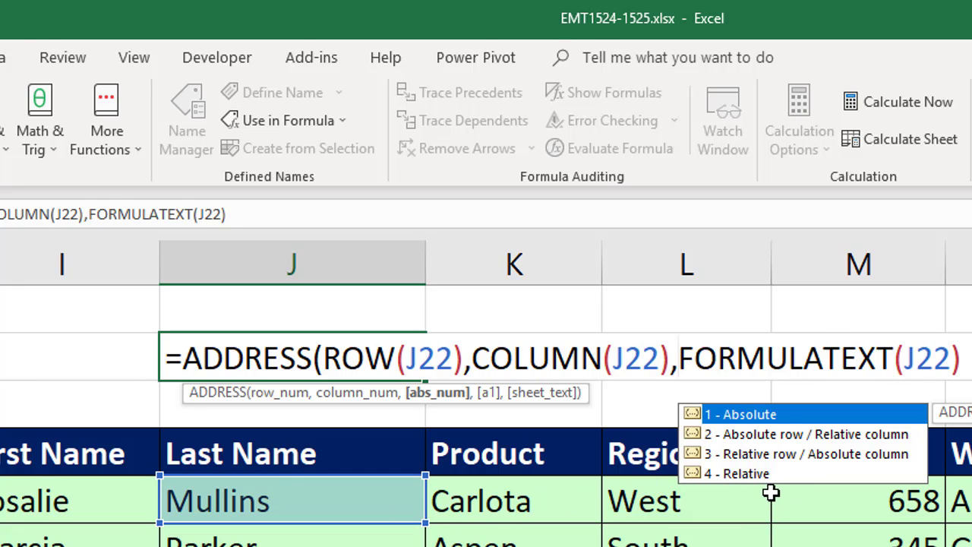
{"action": "type", "text": "4)"}
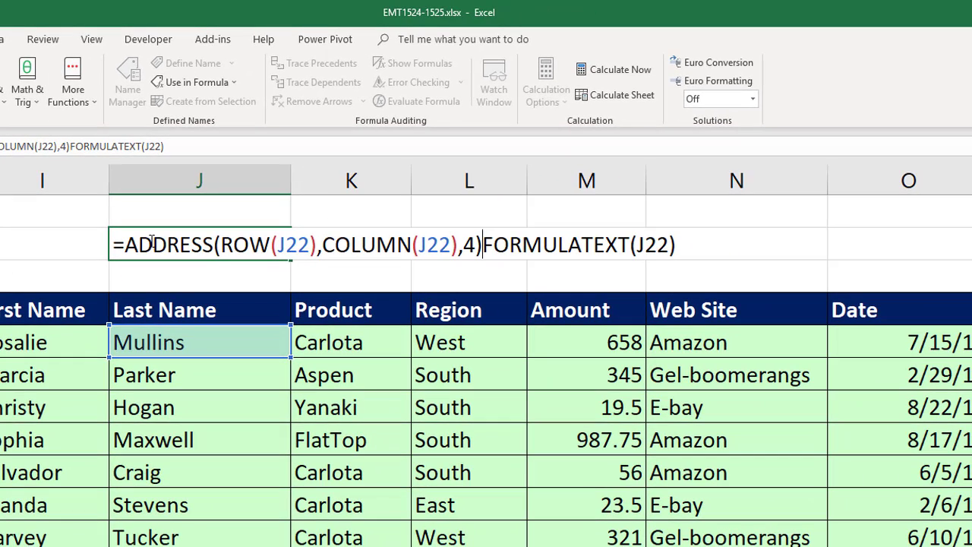
Step: Preview the ADDRESS part with F9, which evaluates to J22, then undo the preview
{"action": "left_click", "coordinate": [129, 238], "text": "shift"}
{"action": "key", "text": "F9"}
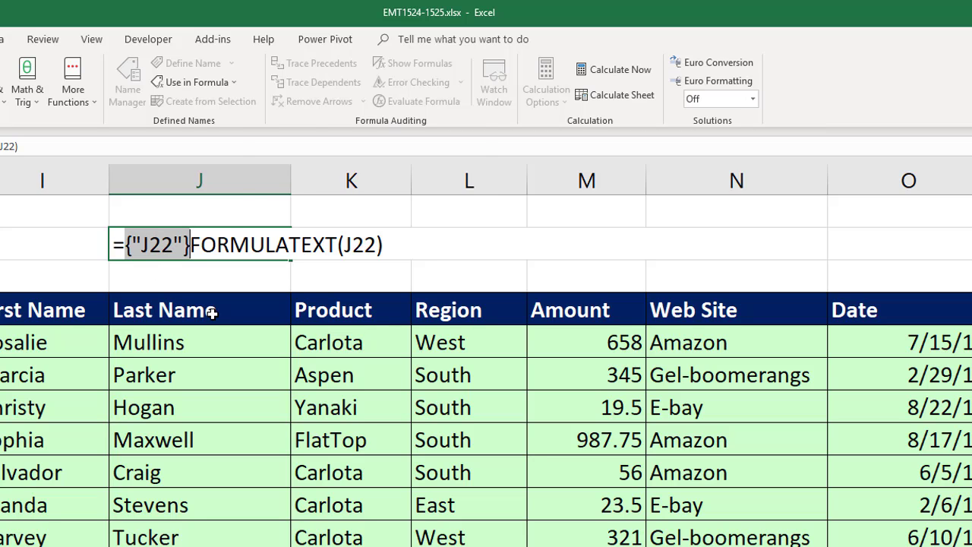
{"action": "key", "text": "ctrl+z"}
{"action": "left_click", "coordinate": [484, 245]}
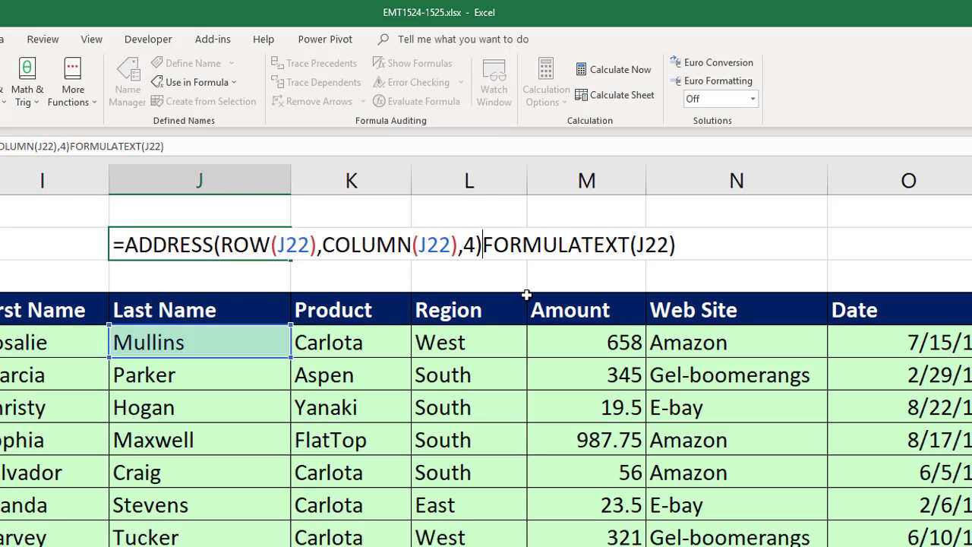
Step: Join ADDRESS and FORMULATEXT with ": ", commit the formula, and cut it from J19
{"action": "type", "text": "&\""}
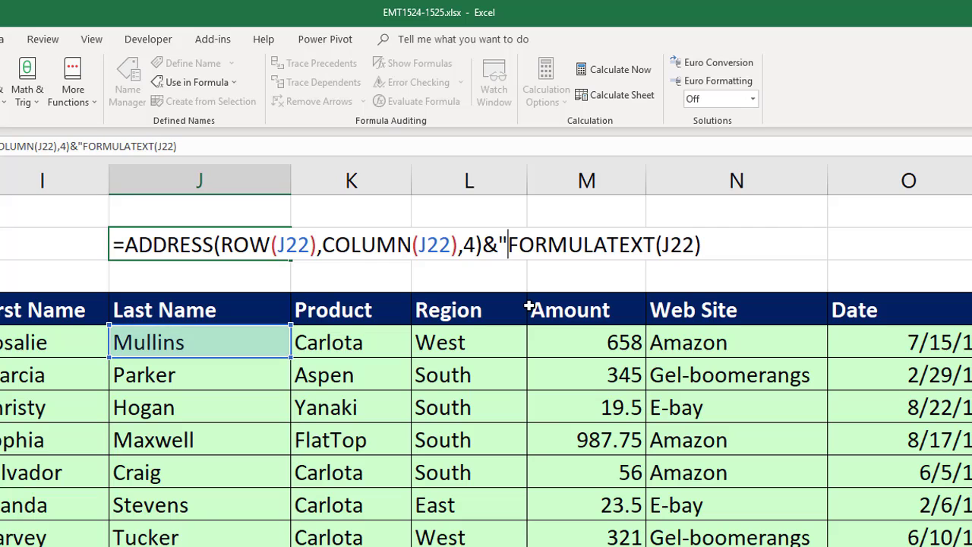
{"action": "type", "text": ": \""}
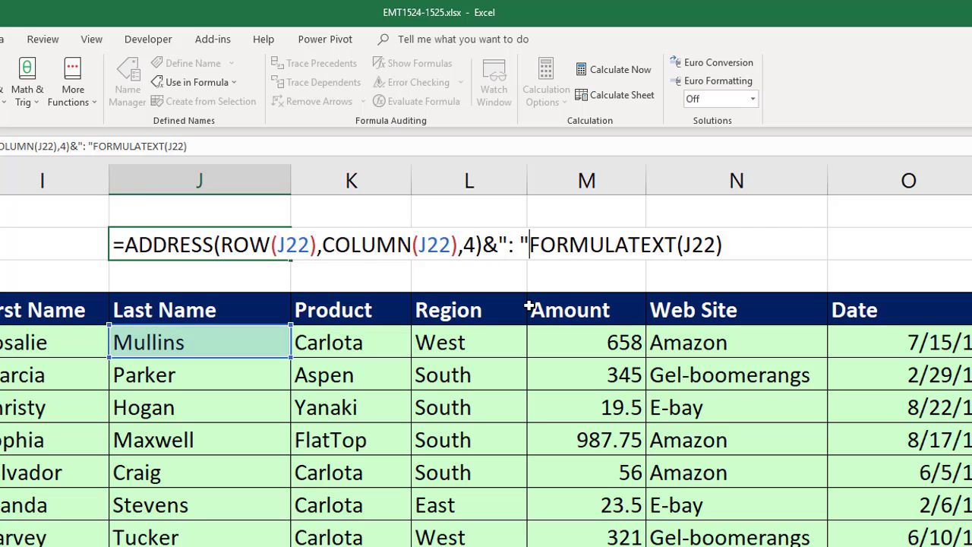
{"action": "type", "text": "&"}
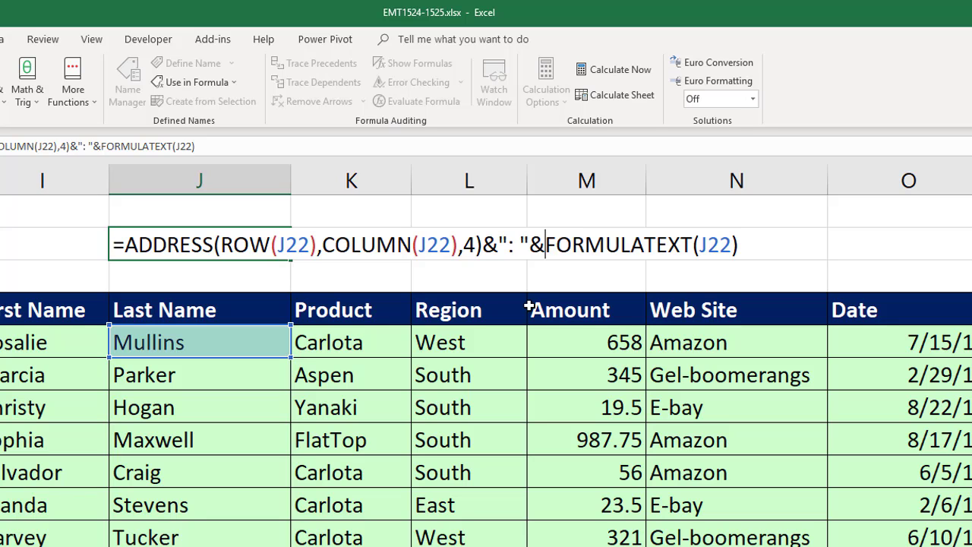
{"action": "key", "text": "ctrl+Return"}
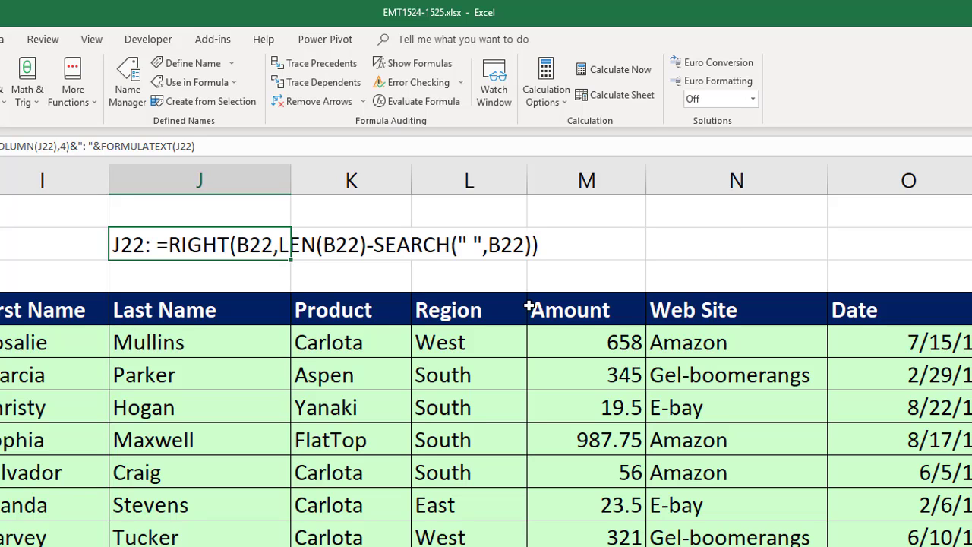
{"action": "key", "text": "ctrl+x"}
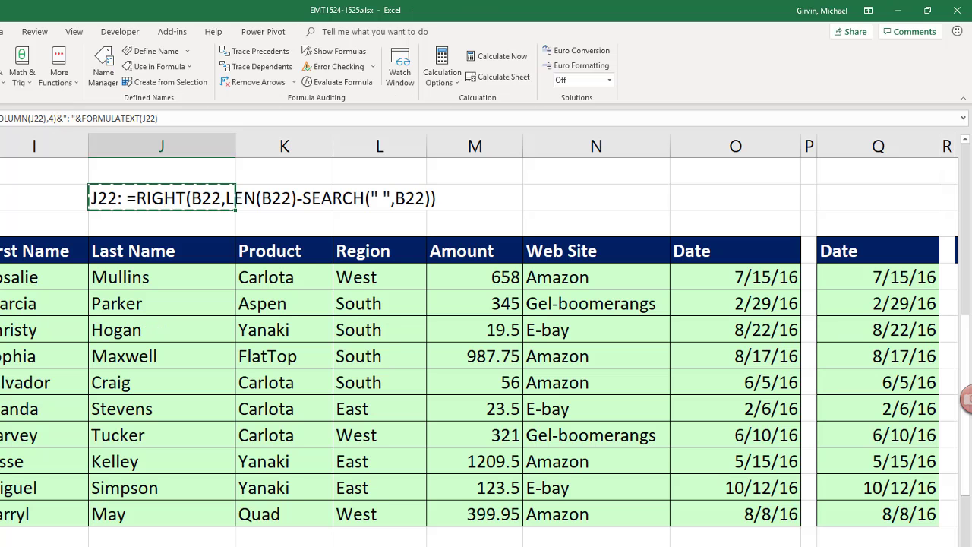
{"action": "scroll", "coordinate": [486, 342], "scroll_direction": "right", "scroll_amount": 4}
Step: Paste the formula into S22 and change ROW's argument from J22 to G22:Q22
{"action": "left_click", "coordinate": [342, 277]}
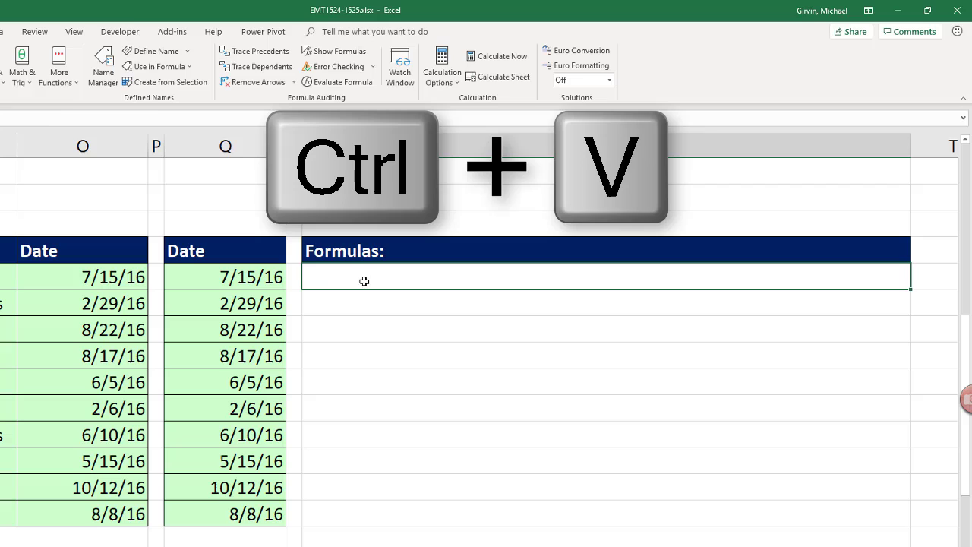
{"action": "key", "text": "ctrl+v"}
{"action": "double_click", "coordinate": [418, 282]}
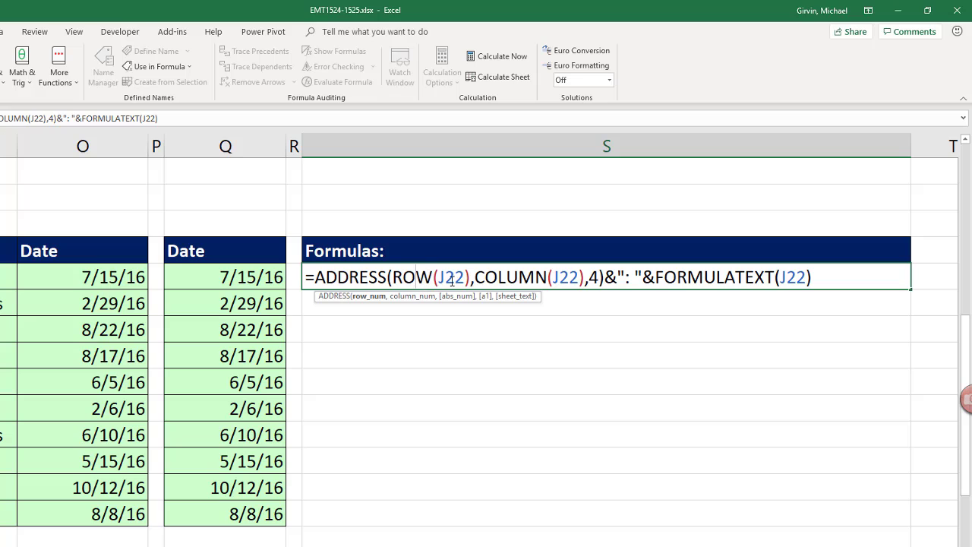
{"action": "left_click", "coordinate": [453, 280]}
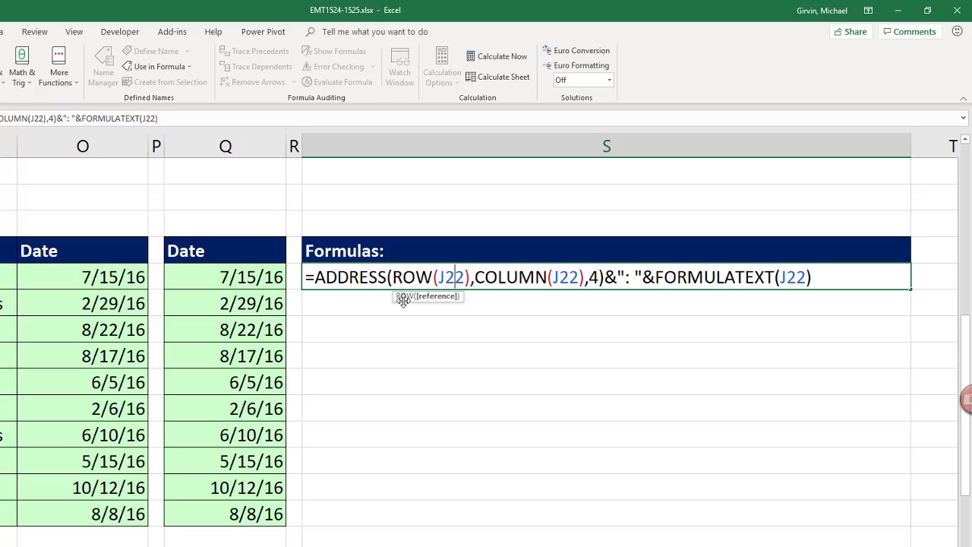
{"action": "left_click", "coordinate": [426, 296]}
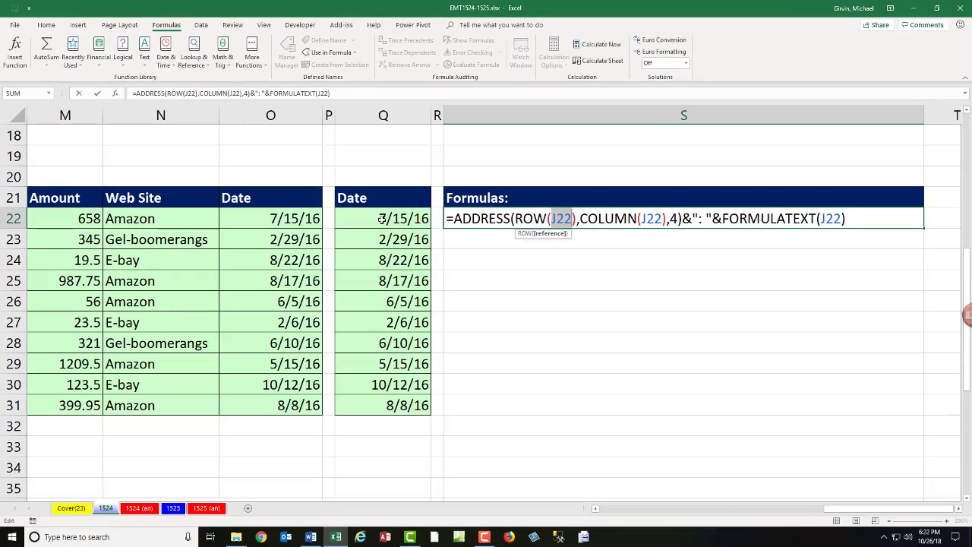
{"action": "left_click_drag", "start_coordinate": [382, 218], "coordinate": [48, 214]}
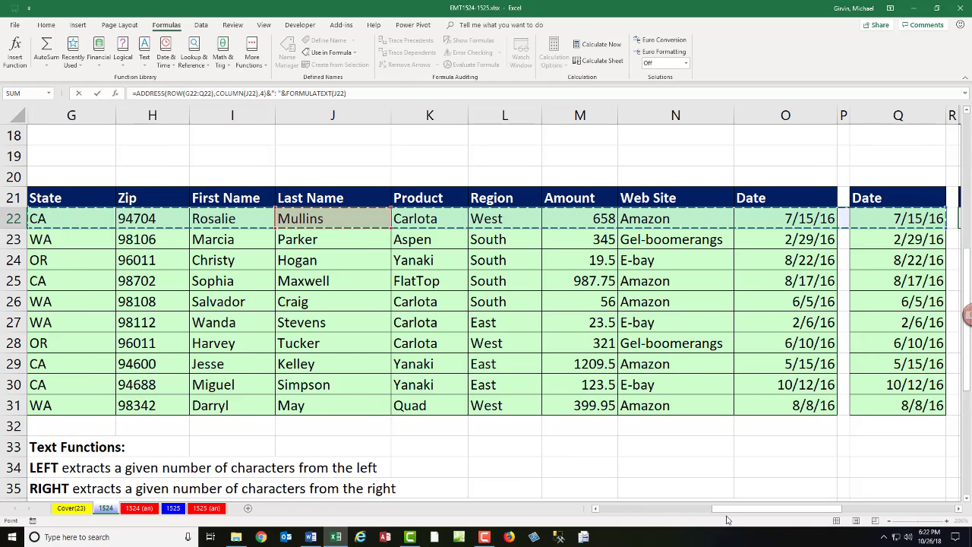
{"action": "left_click_drag", "start_coordinate": [725, 512], "coordinate": [837, 512]}
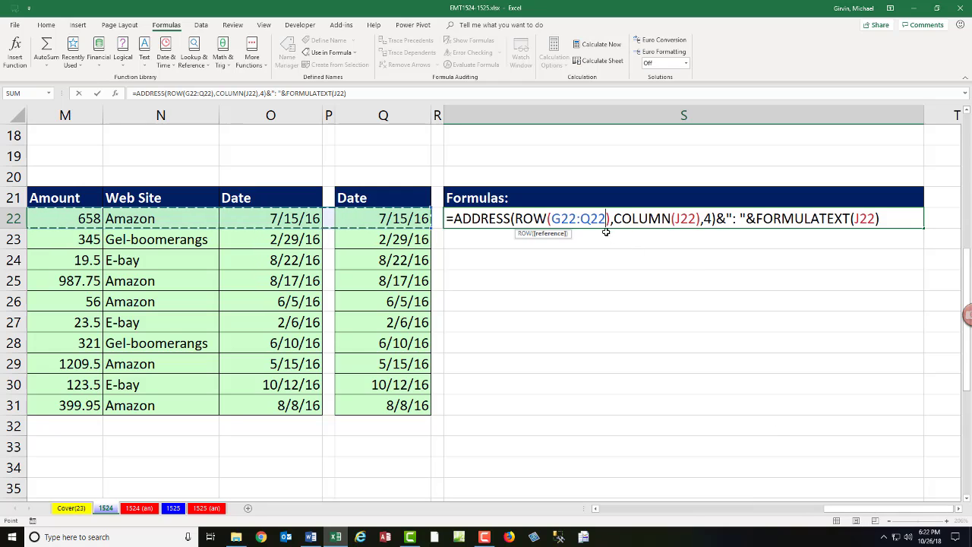
{"action": "left_click", "coordinate": [551, 234]}
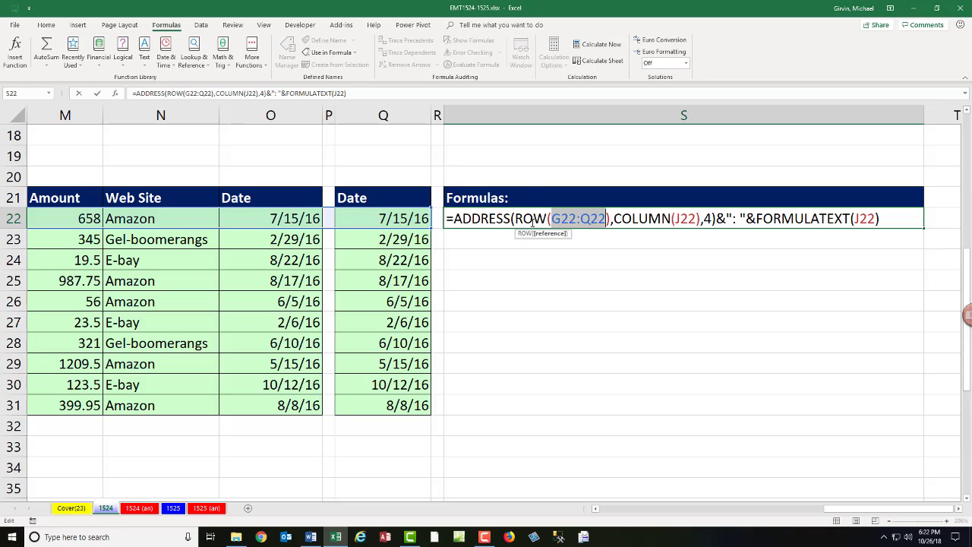
Step: Replace J22 with G22:Q22 in both the COLUMN and FORMULATEXT arguments
{"action": "key", "text": "ctrl+c"}
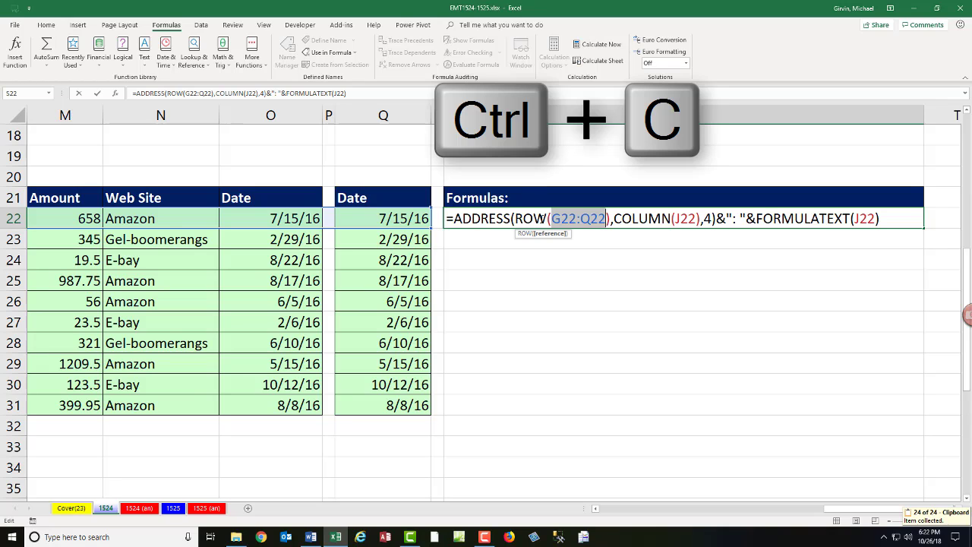
{"action": "double_click", "coordinate": [686, 218]}
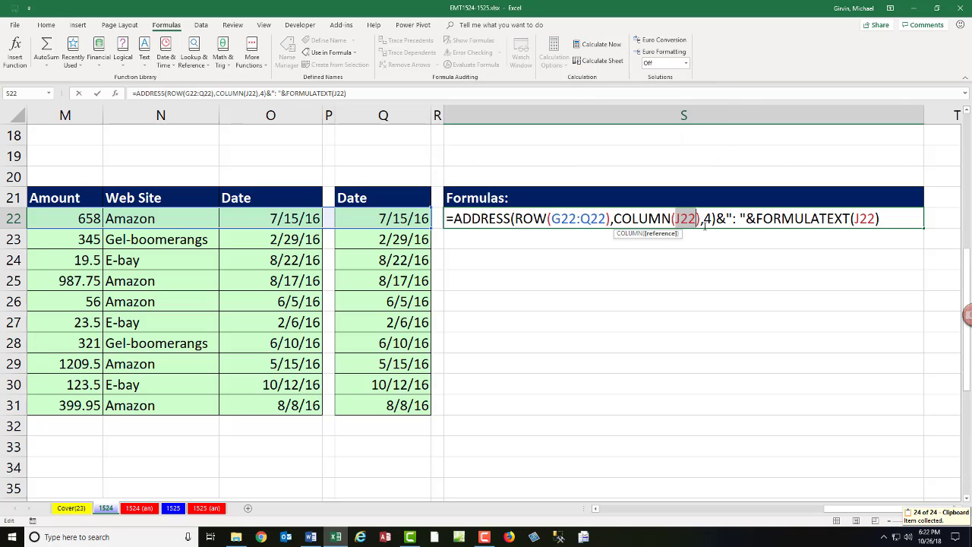
{"action": "key", "text": "ctrl+v"}
{"action": "double_click", "coordinate": [899, 219]}
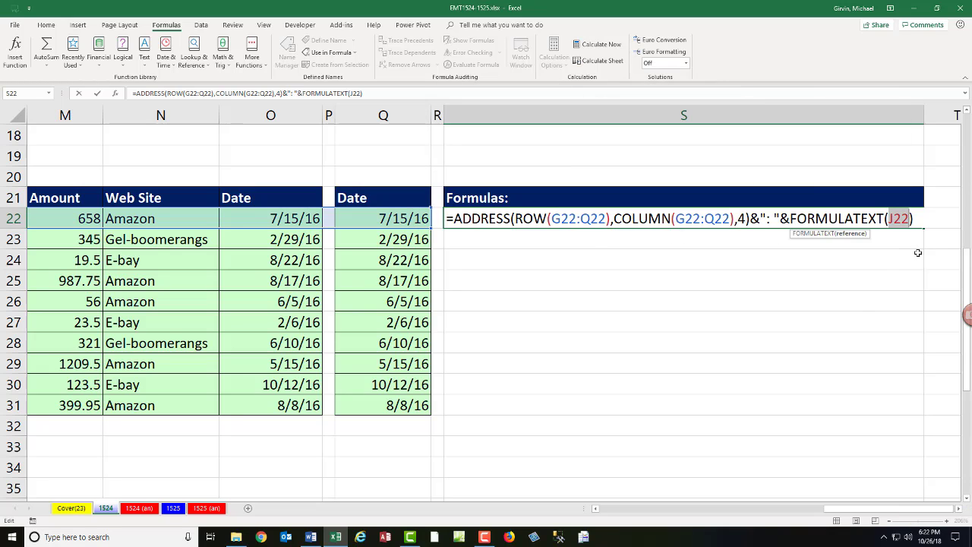
{"action": "key", "text": "ctrl+v"}
Step: Preview the ADDRESS and FORMULATEXT(G22:Q22) arrays with F9, undoing each preview
{"action": "left_click", "coordinate": [681, 219]}
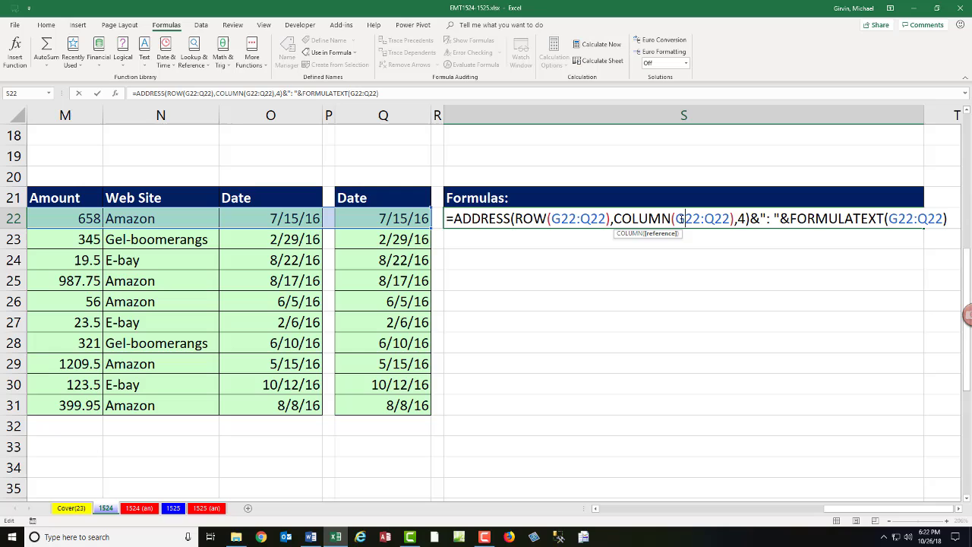
{"action": "left_click_drag", "start_coordinate": [453, 219], "coordinate": [750, 219]}
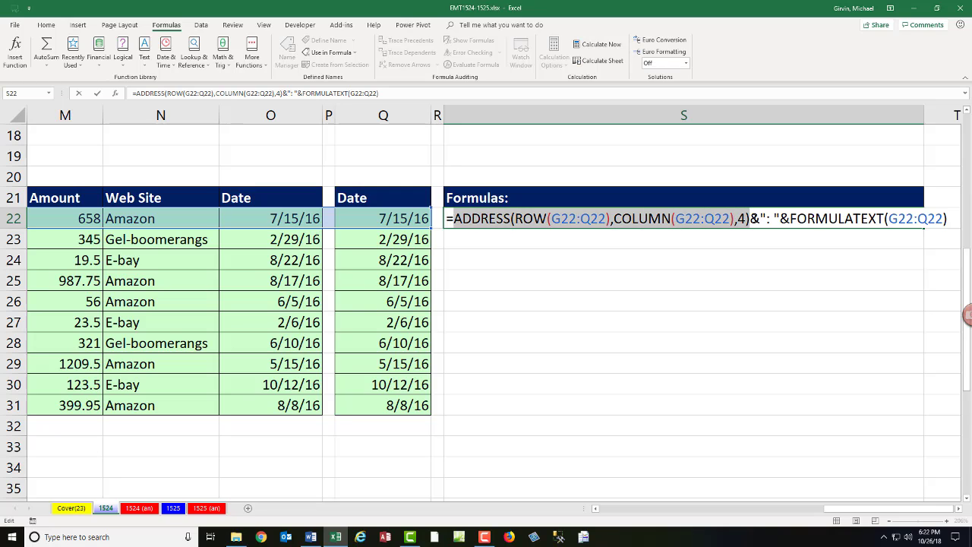
{"action": "key", "text": "F9"}
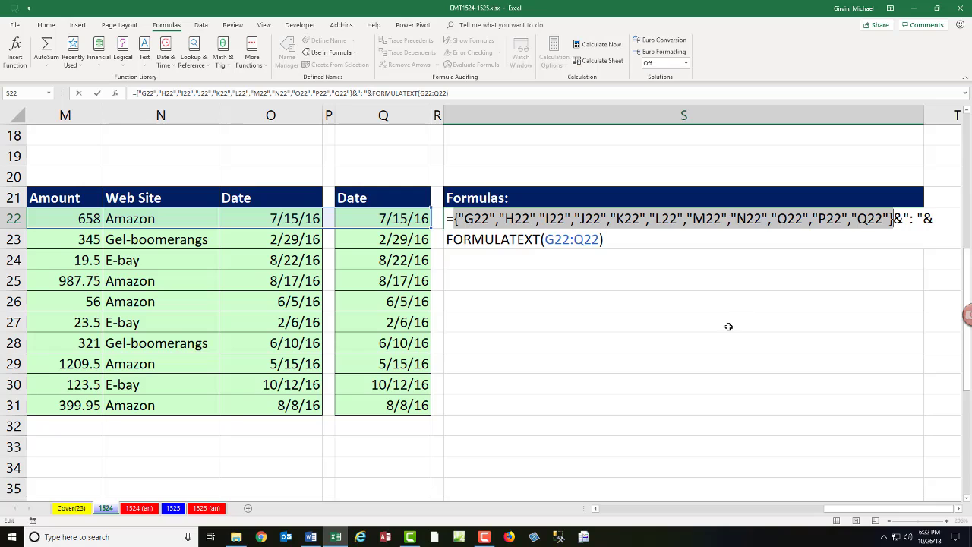
{"action": "key", "text": "ctrl+z"}
{"action": "left_click", "coordinate": [801, 220]}
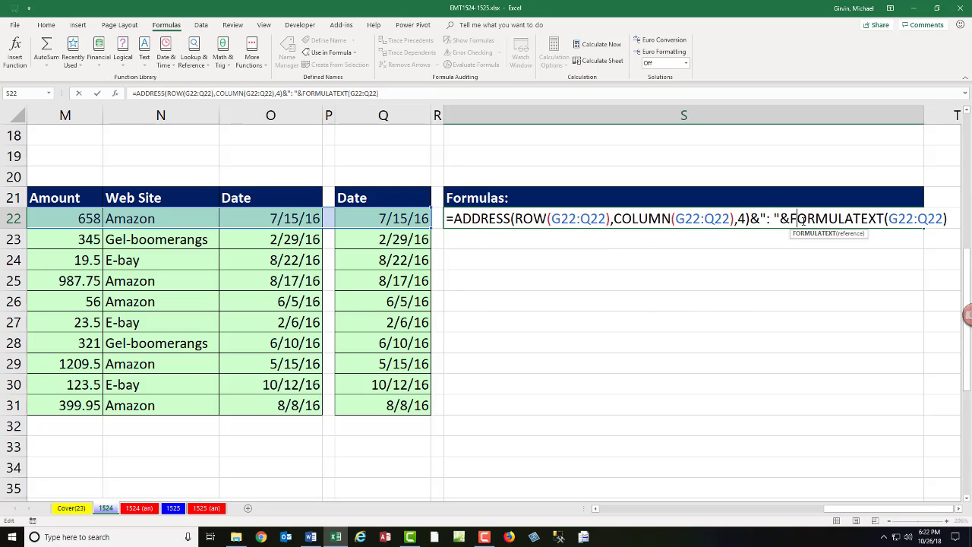
{"action": "left_click_drag", "start_coordinate": [790, 219], "coordinate": [955, 225]}
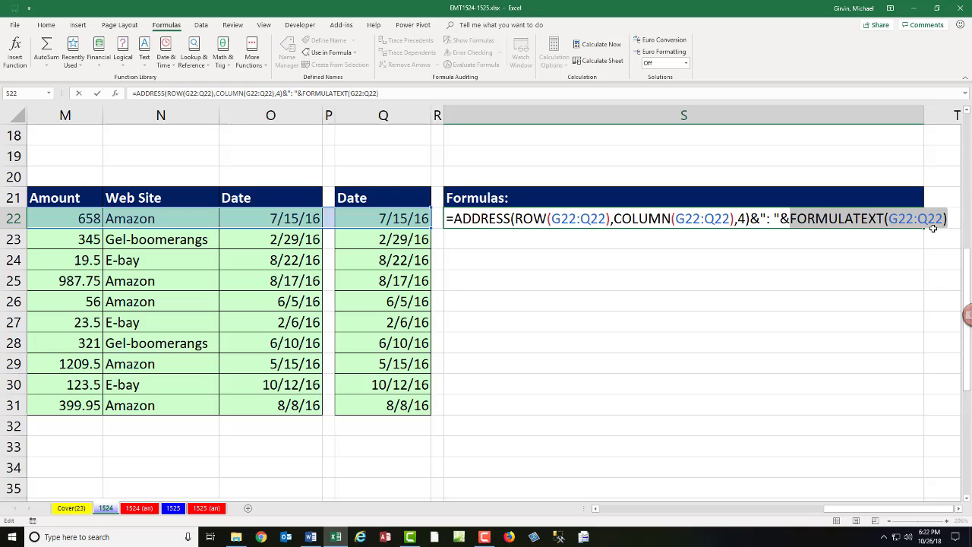
{"action": "key", "text": "F9"}
{"action": "key", "text": "ctrl+z"}
Step: Commit the G22:Q22 formula in S22 so its results spill across row 22
{"action": "key", "text": "Return"}
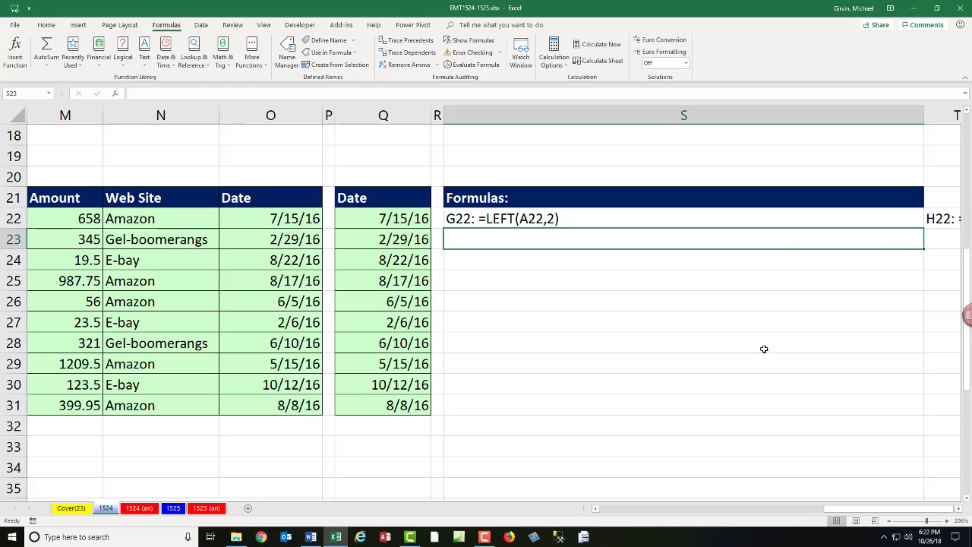
{"action": "left_click_drag", "start_coordinate": [827, 513], "coordinate": [811, 479]}
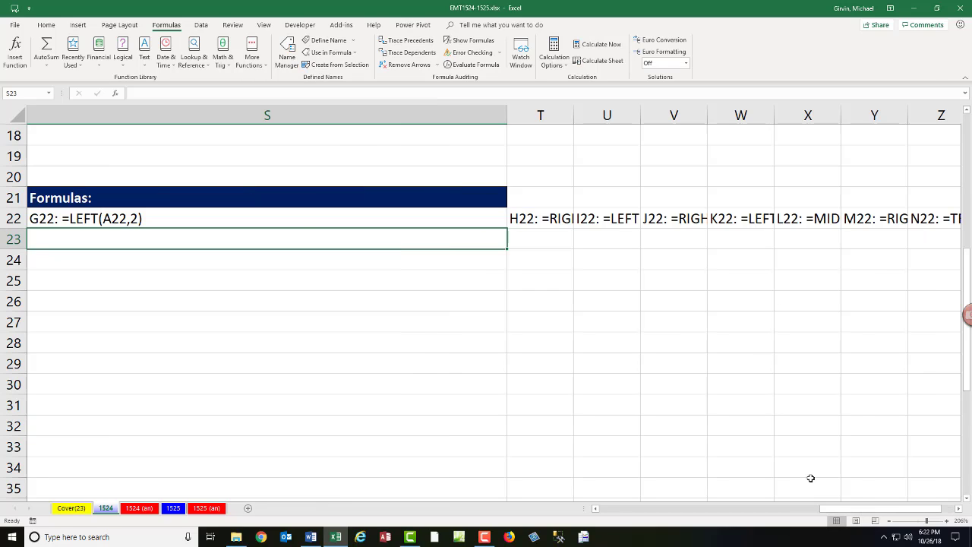
{"action": "left_click_drag", "start_coordinate": [849, 510], "coordinate": [800, 511]}
Step: Wrap the S22 formula in TRANSPOSE so the results list down S22:S32
{"action": "left_click", "coordinate": [380, 220]}
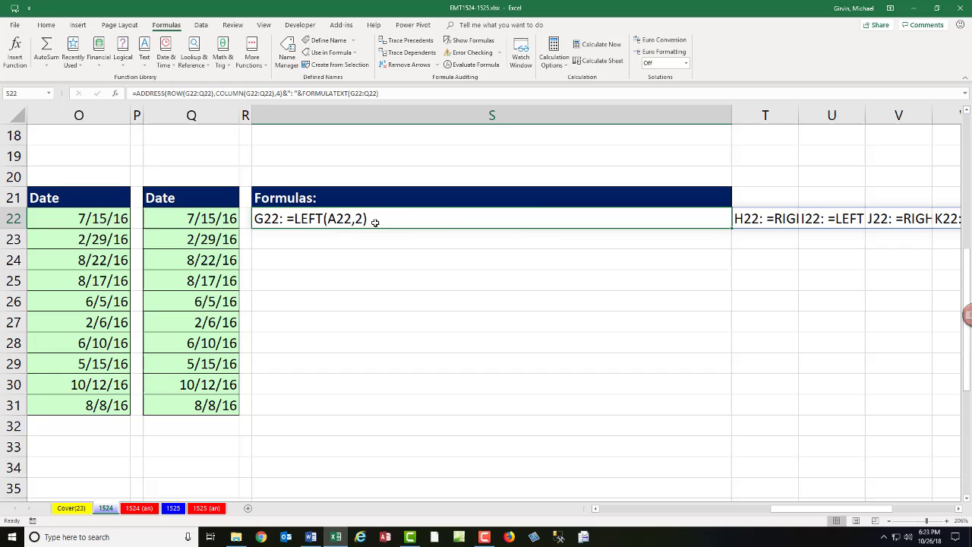
{"action": "key", "text": "F2"}
{"action": "left_click", "coordinate": [261, 218]}
{"action": "type", "text": "tr"}
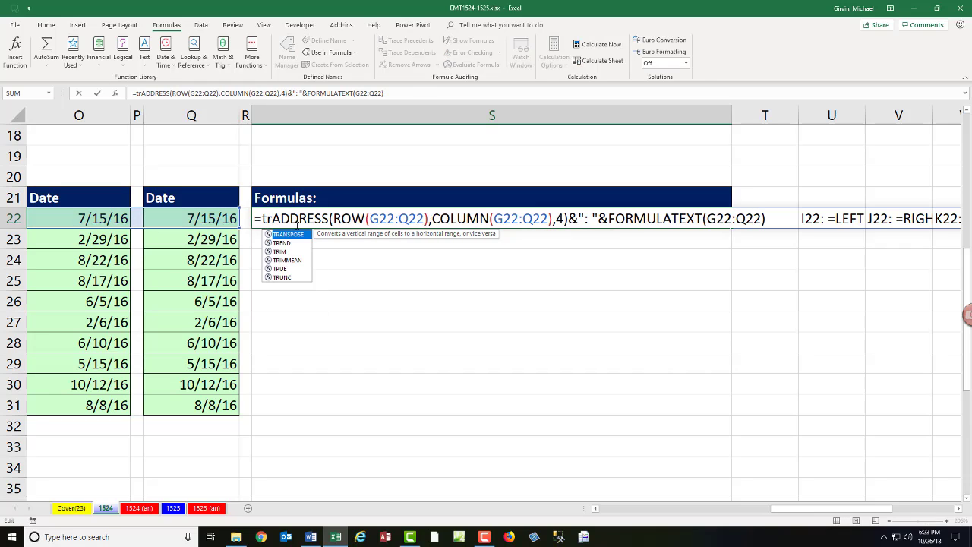
{"action": "key", "text": "Tab"}
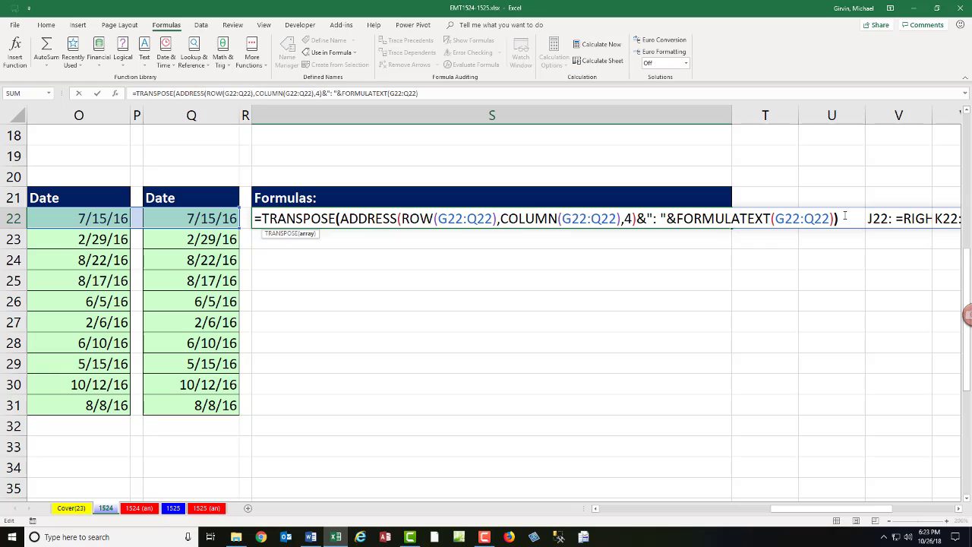
{"action": "key", "text": "Return"}
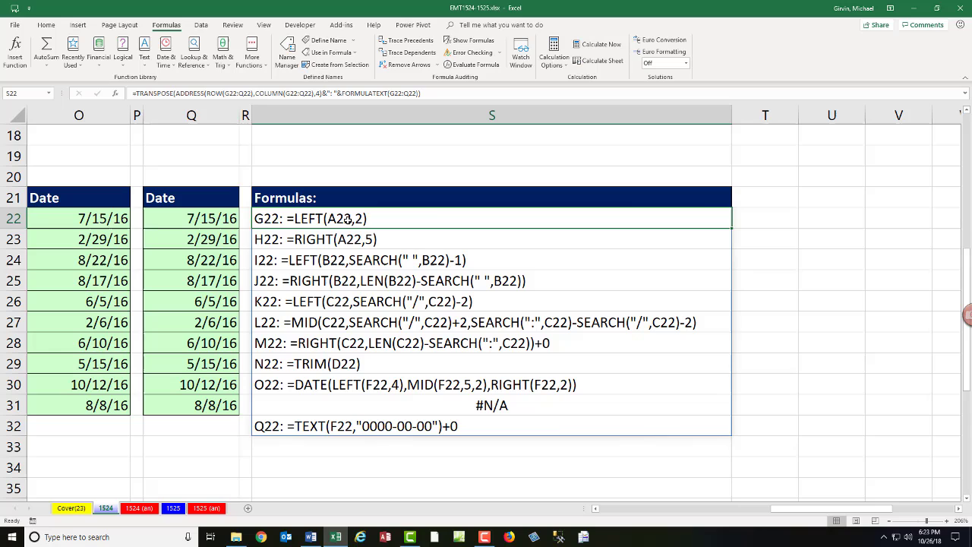
Step: Wrap TRANSPOSE in IFNA with "" as the fallback value
{"action": "key", "text": "F2"}
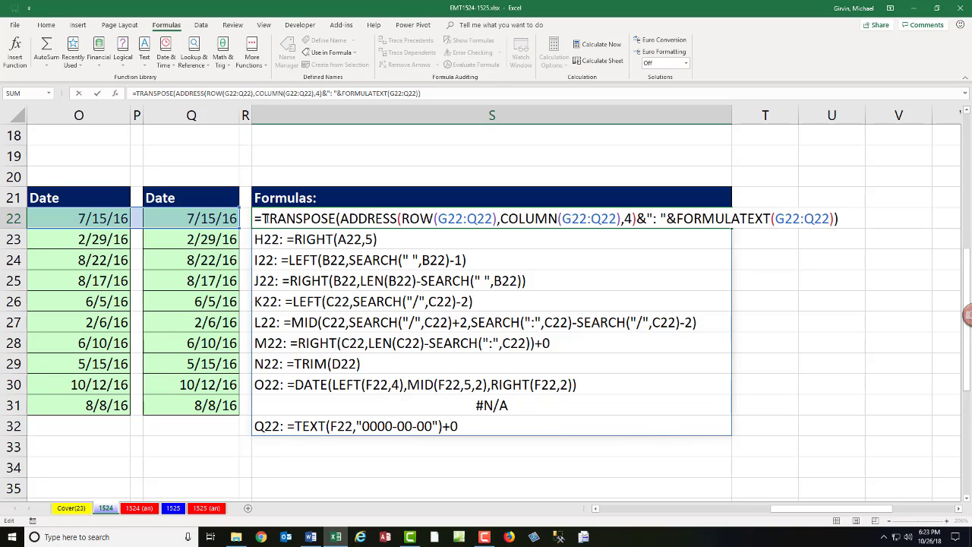
{"action": "left_click", "coordinate": [269, 218]}
{"action": "type", "text": "ifna"}
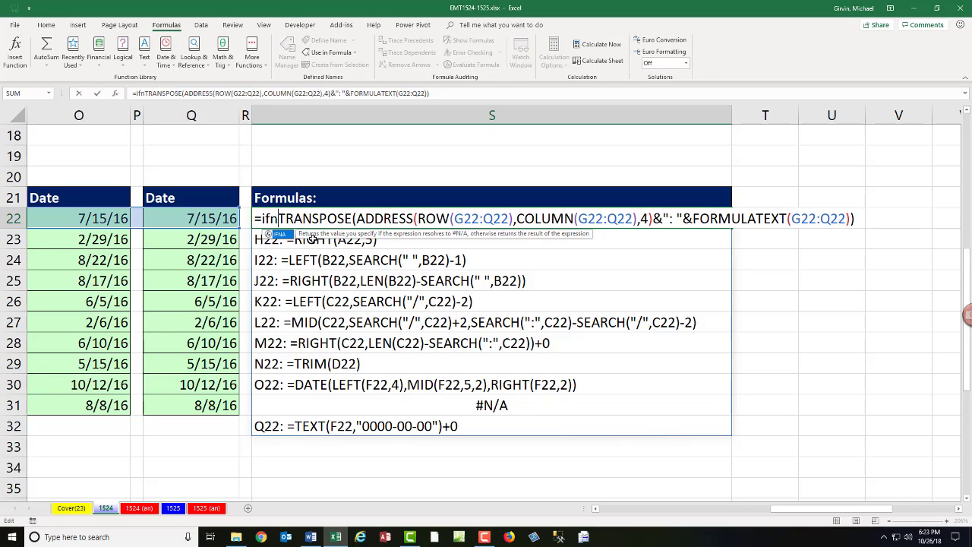
{"action": "key", "text": "Tab"}
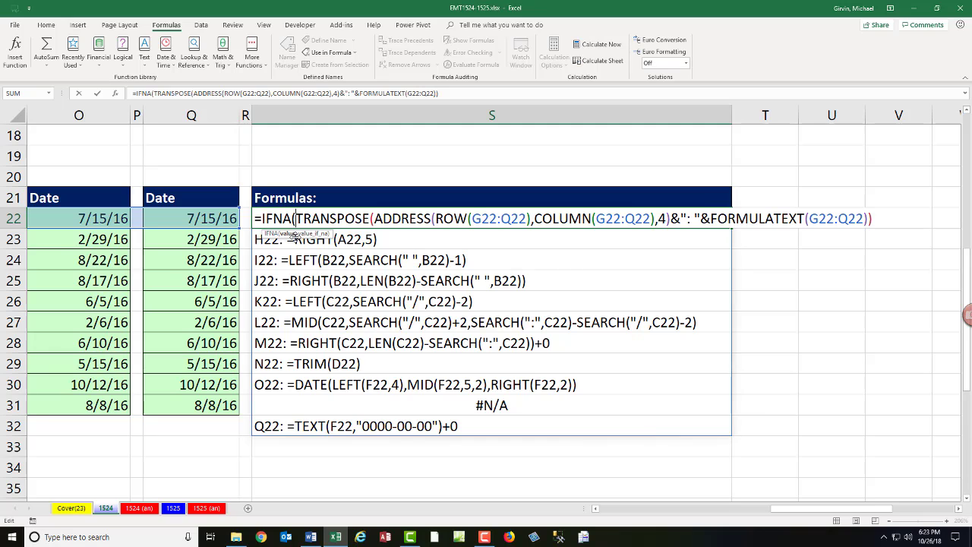
{"action": "key", "text": "ctrl+shift+End"}
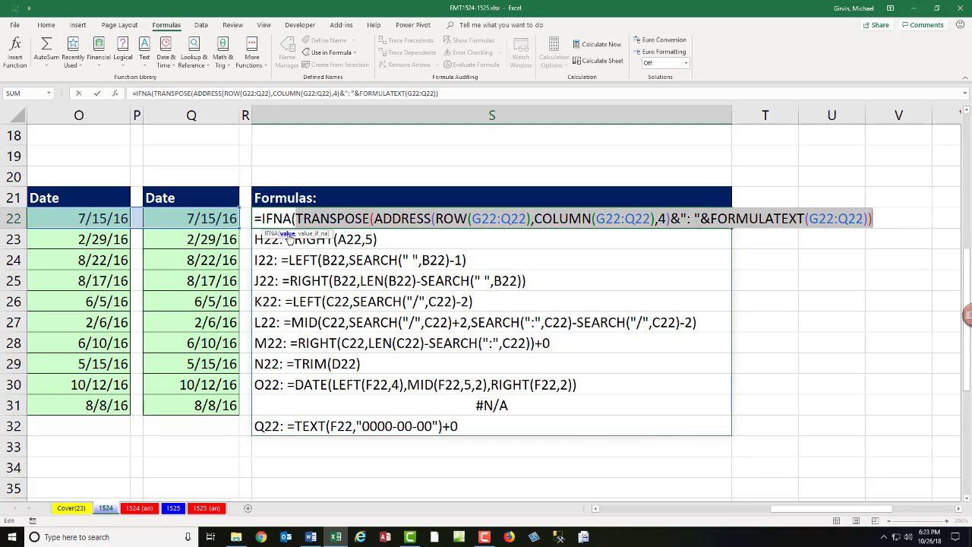
{"action": "left_click", "coordinate": [896, 226]}
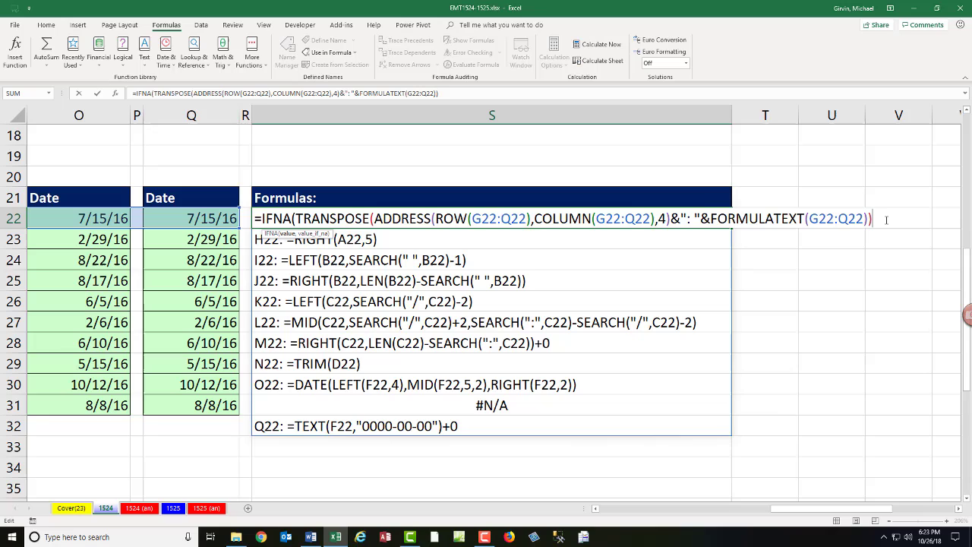
{"action": "type", "text": ",\""}
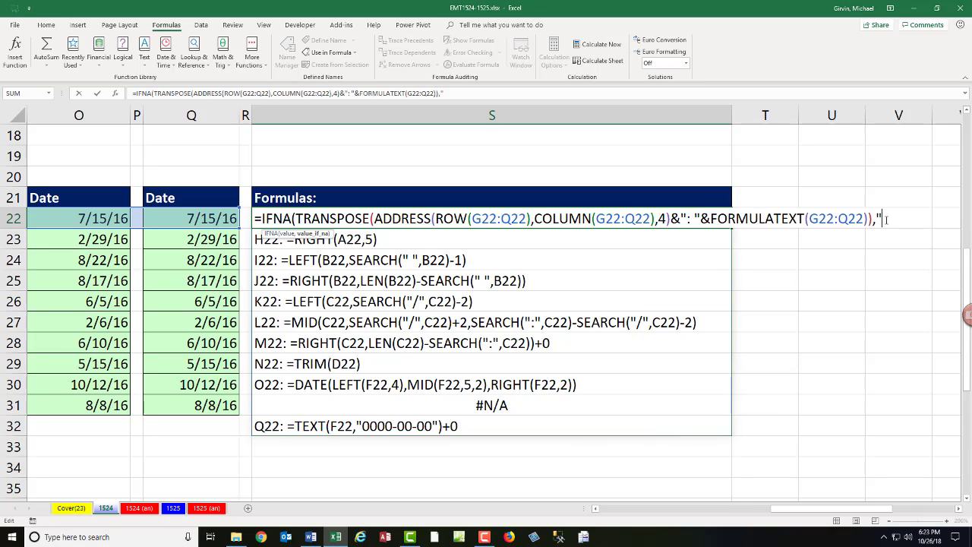
{"action": "type", "text": "\")"}
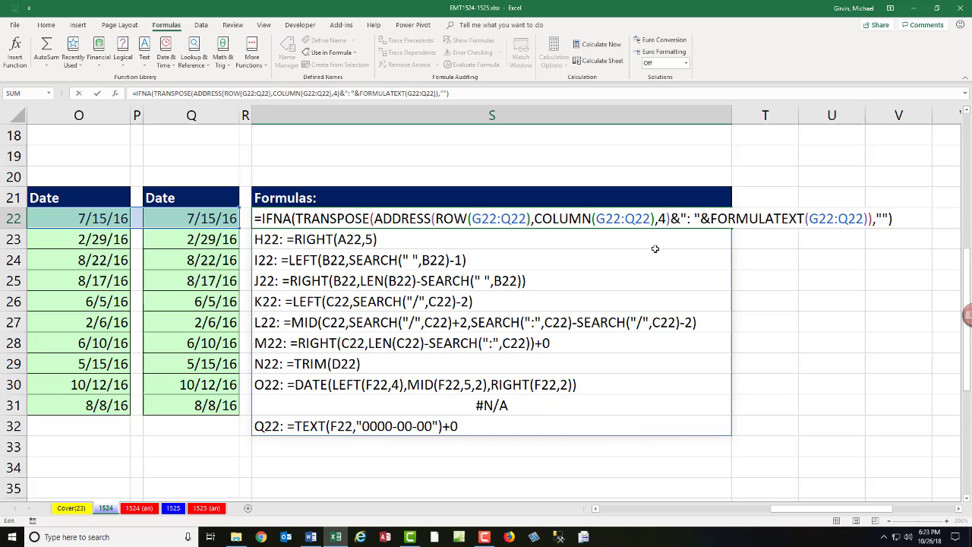
Step: Point out the TRANSPOSE, ADDRESS, FORMULATEXT and IFNA functions in the formula
{"action": "double_click", "coordinate": [325, 218]}
{"action": "double_click", "coordinate": [403, 218]}
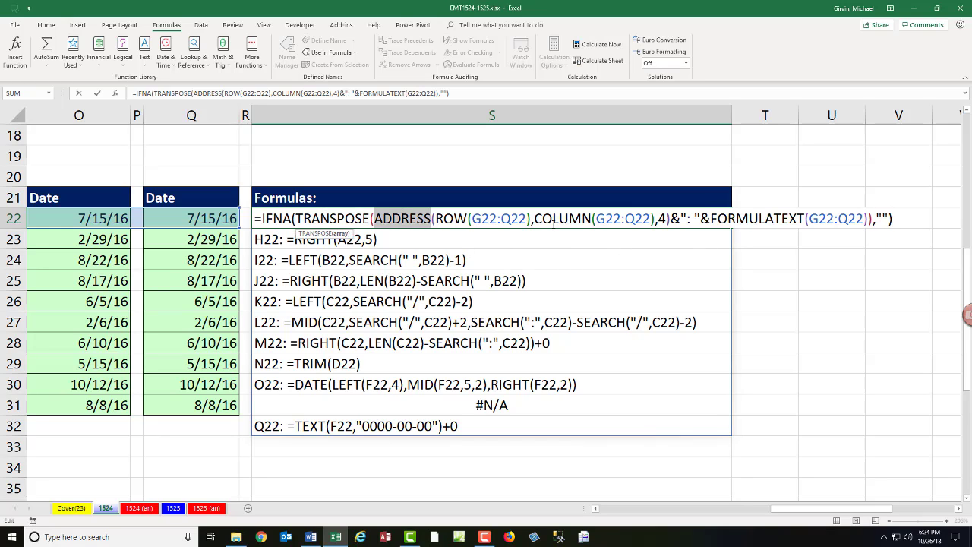
{"action": "double_click", "coordinate": [757, 218]}
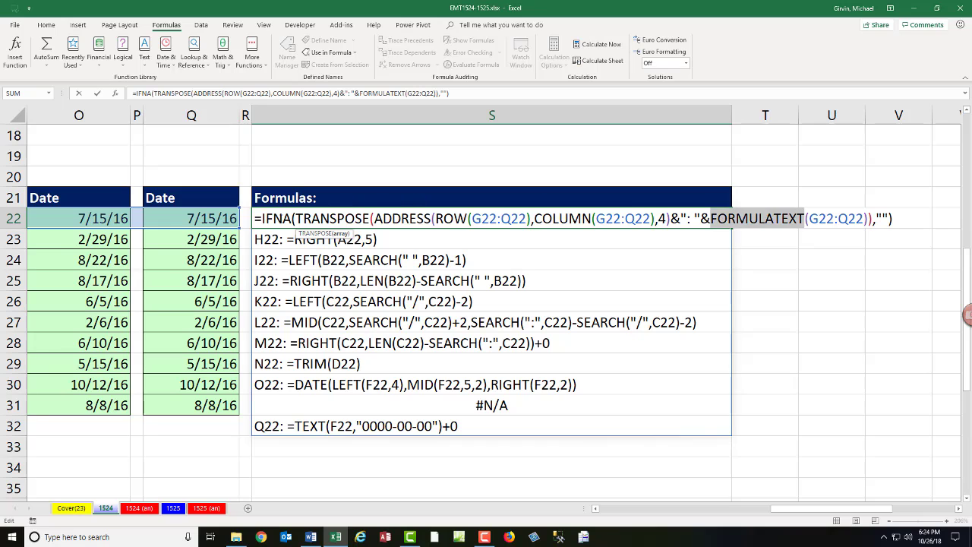
{"action": "double_click", "coordinate": [283, 218]}
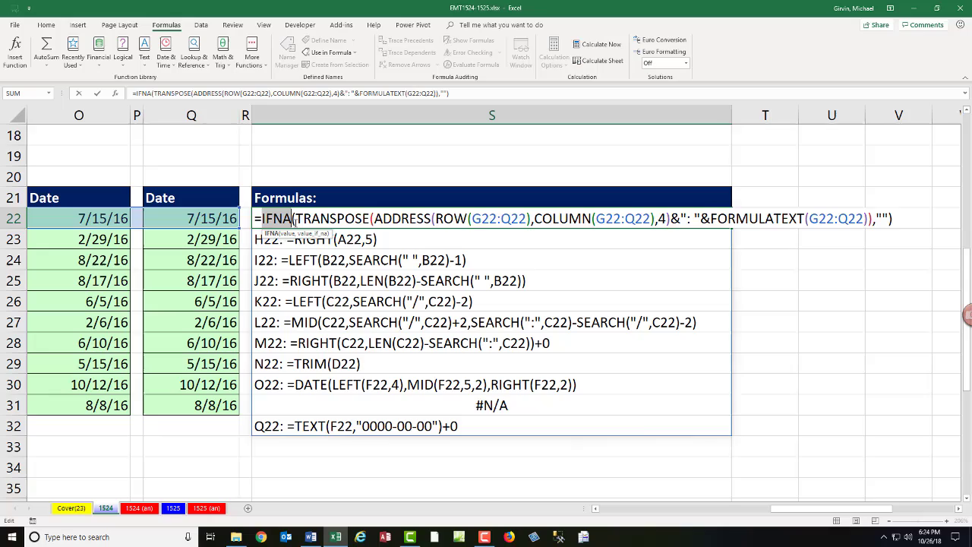
Step: Commit the IFNA formula so blank P22's row shows empty instead of #N/A
{"action": "key", "text": "Return"}
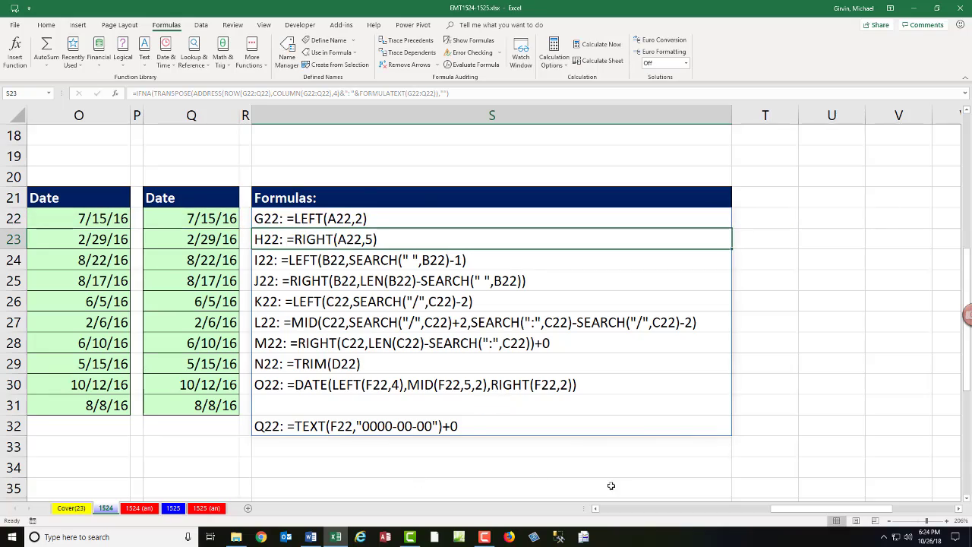
{"action": "scroll", "coordinate": [615, 487], "scroll_direction": "down", "scroll_amount": 6}
{"action": "scroll", "coordinate": [622, 488], "scroll_direction": "down", "scroll_amount": 1}
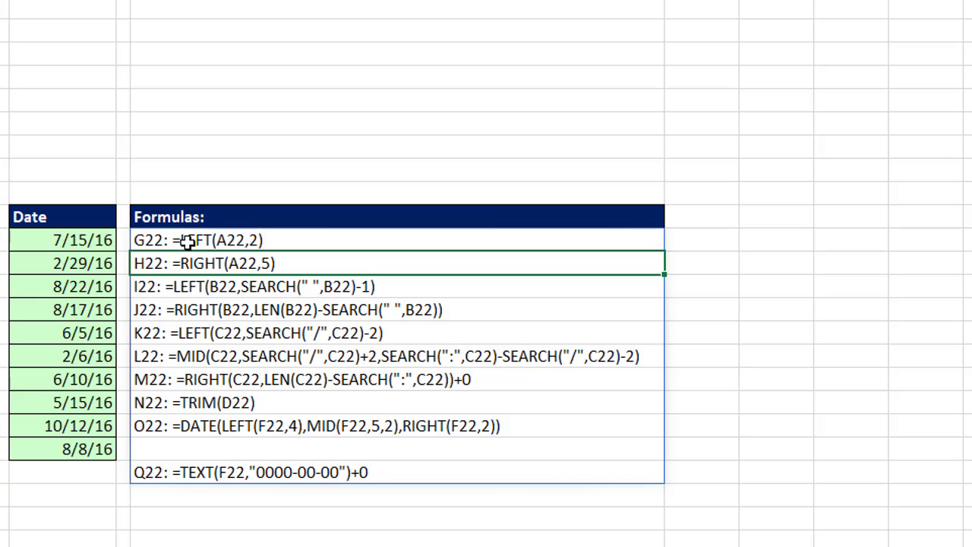
Step: Reopen S22's formula and place the cursor inside TRANSPOSE to review it
{"action": "double_click", "coordinate": [518, 250]}
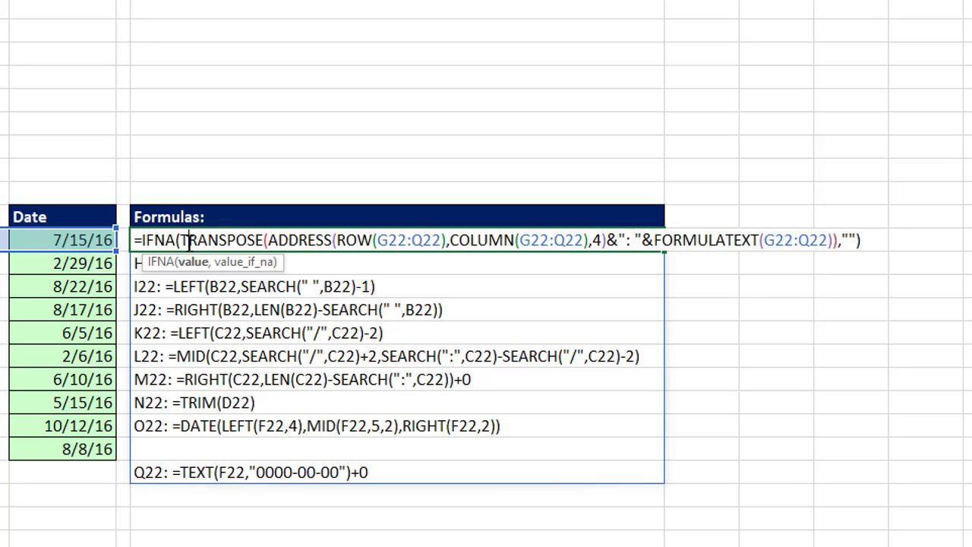
{"action": "left_click", "coordinate": [189, 240]}
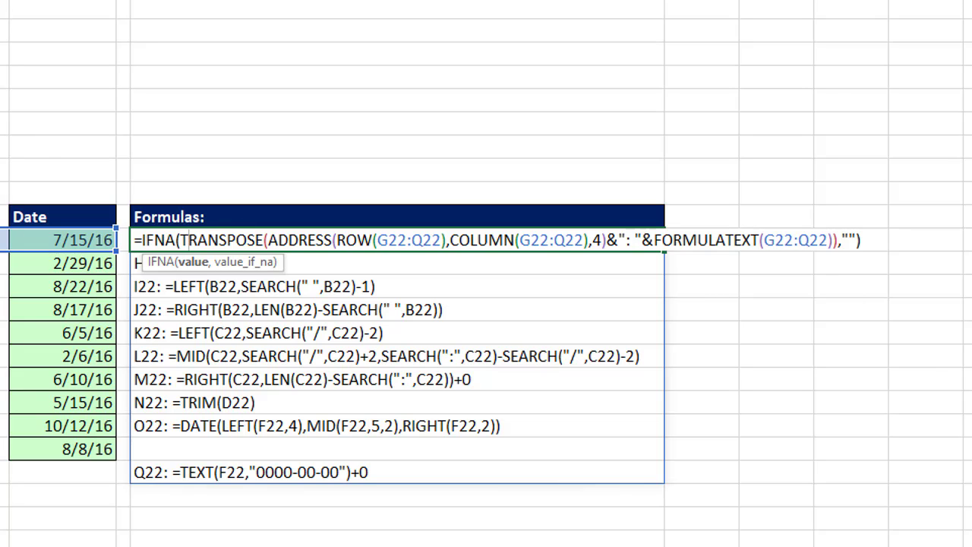